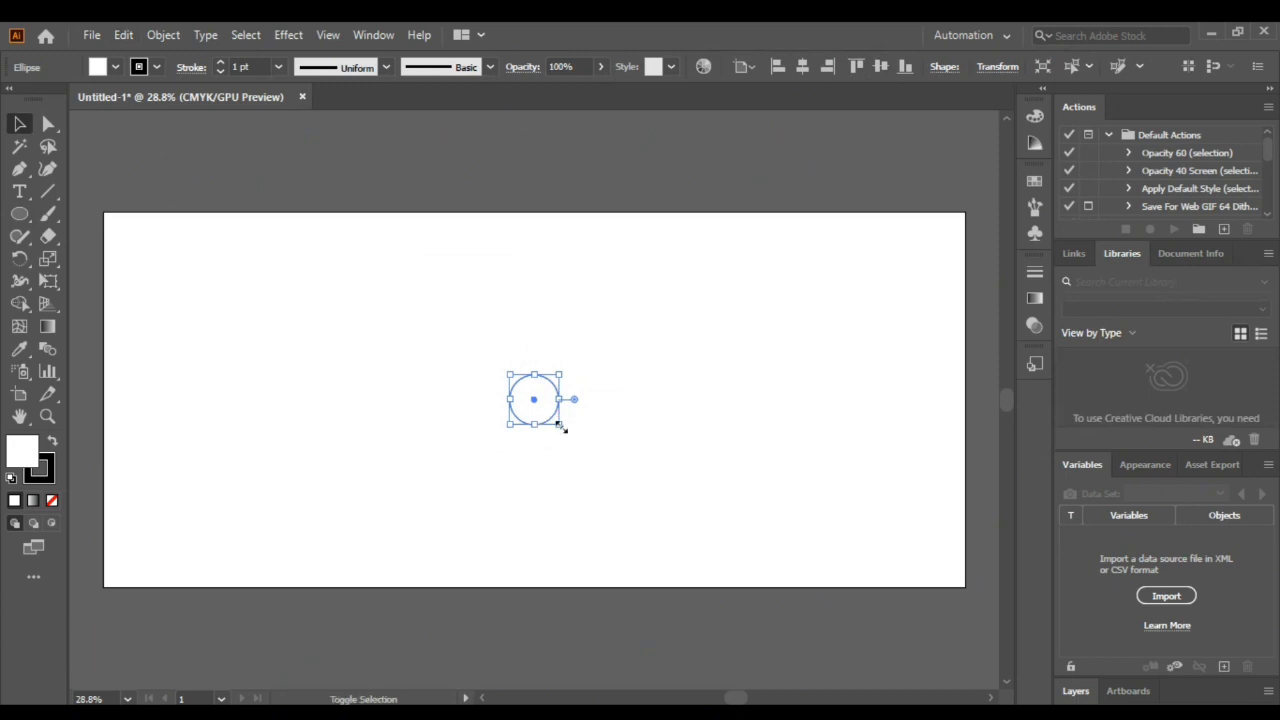
Step: Add a larger concentric circle around the small circle, about twice its diameter
{"action": "left_click_drag", "start_coordinate": [562, 427], "coordinate": [584, 447]}
{"action": "left_click", "coordinate": [577, 394]}
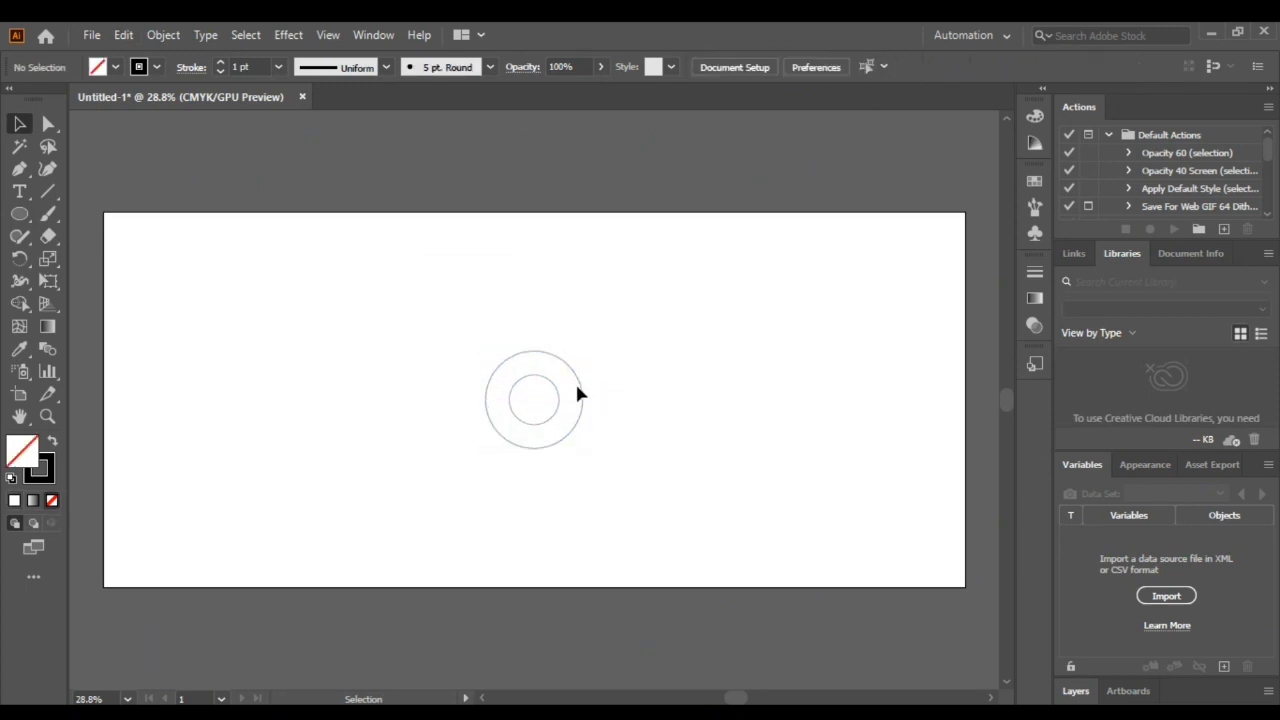
Step: Draw four horizontal guide lines tangent to the upper and lower edges of both circles
{"action": "left_click", "coordinate": [523, 360]}
{"action": "key", "text": "ctrl+f"}
{"action": "left_click_drag", "start_coordinate": [603, 383], "coordinate": [600, 382]}
{"action": "left_click_drag", "start_coordinate": [600, 382], "coordinate": [604, 455]}
{"action": "left_click", "coordinate": [430, 333]}
{"action": "key", "text": "ctrl+equal"}
{"action": "key", "text": "ctrl+equal"}
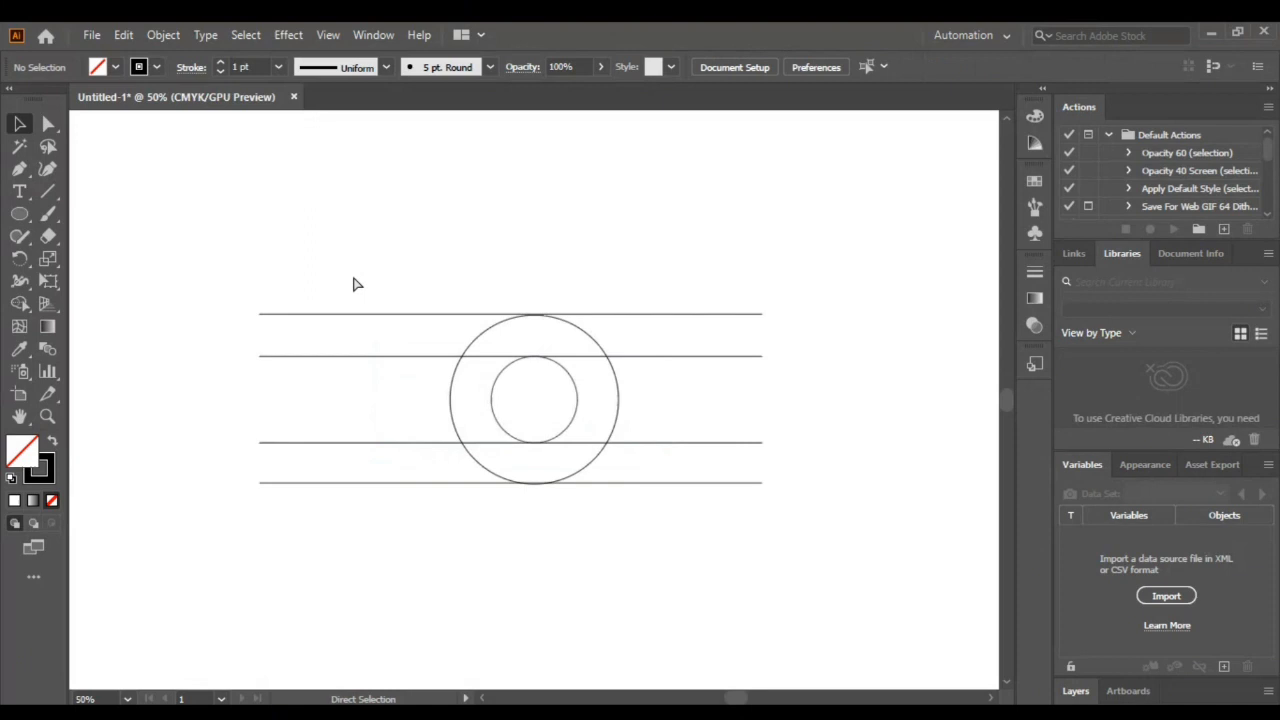
{"action": "key", "text": "ctrl+equal"}
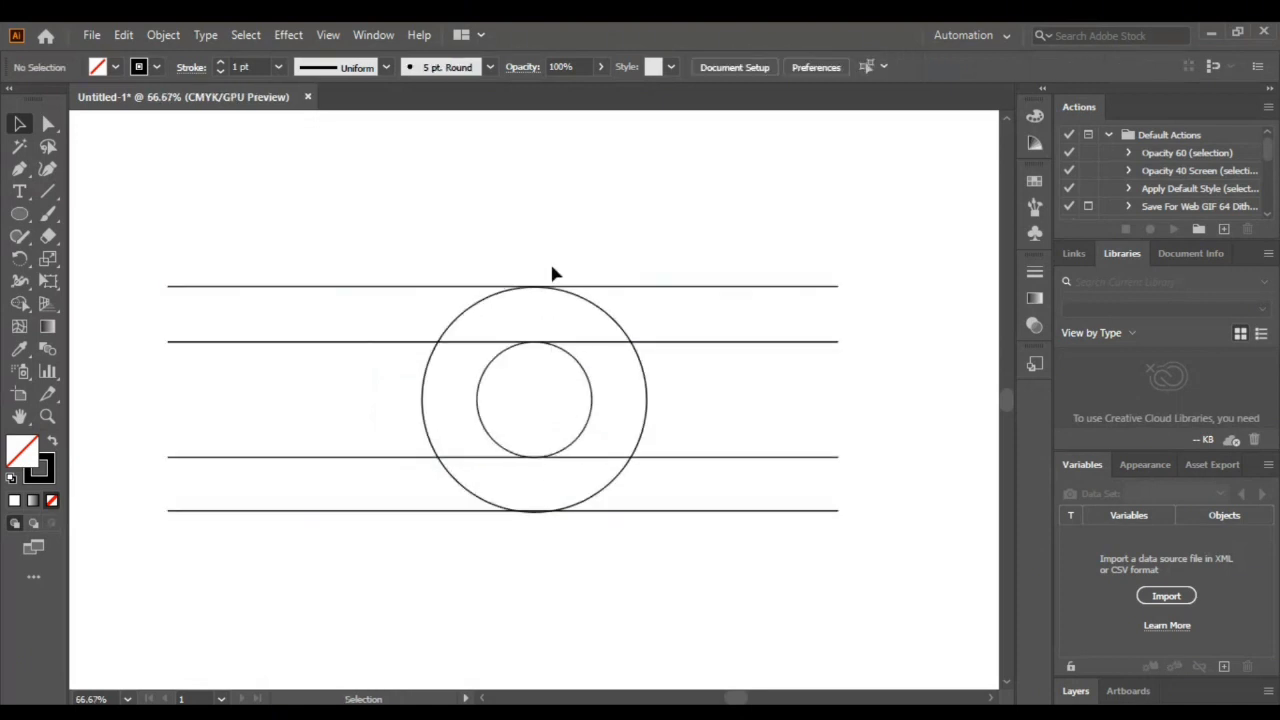
{"action": "left_click", "coordinate": [600, 457]}
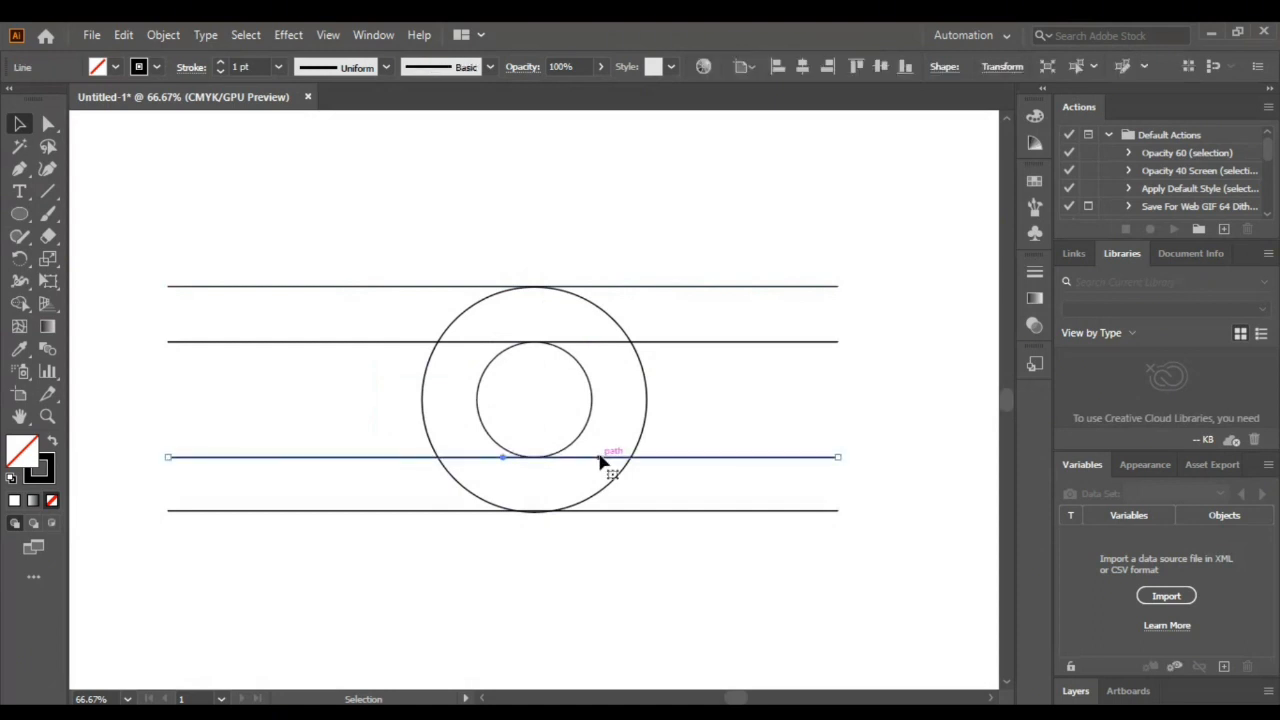
{"action": "left_click", "coordinate": [715, 575]}
Step: Draw a vertical line across the horizontal guides beside the circles, and add a slanted line leaning against the outer circle
{"action": "key", "text": "ctrl+minus"}
{"action": "left_click", "coordinate": [47, 191]}
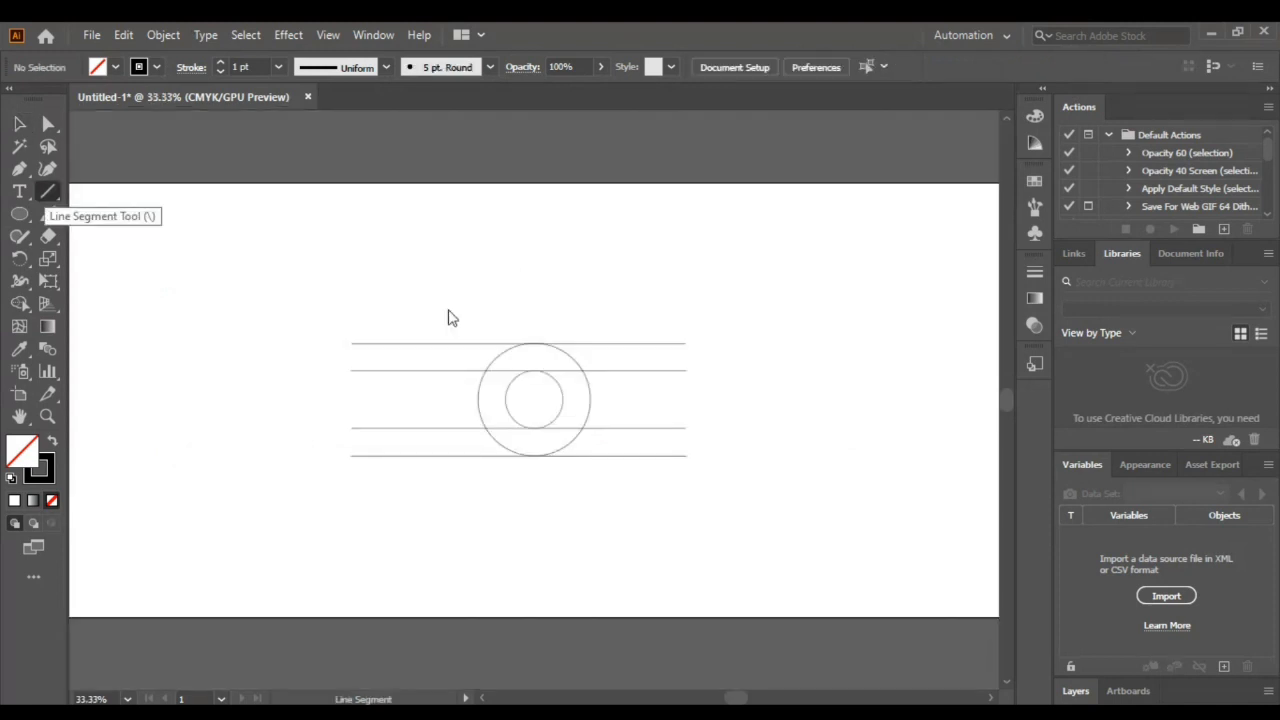
{"action": "left_click_drag", "start_coordinate": [435, 275], "coordinate": [434, 518]}
{"action": "left_click", "coordinate": [802, 66]}
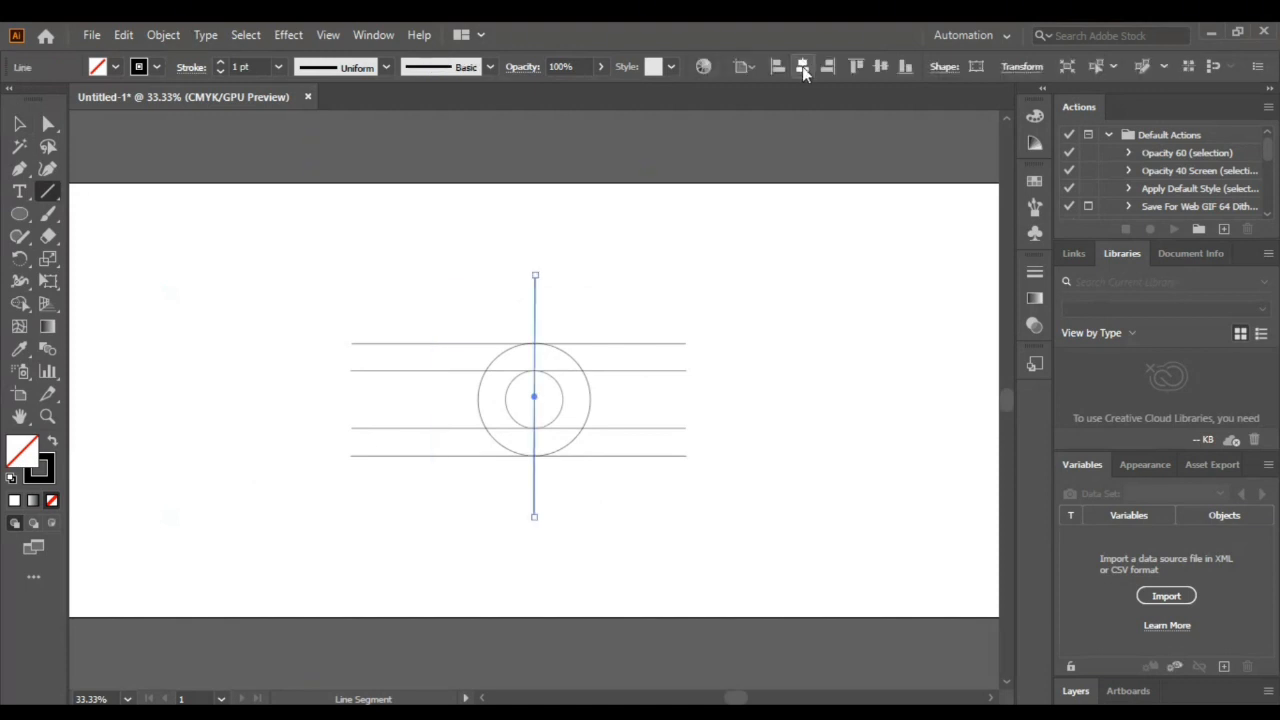
{"action": "key", "text": "ctrl+z"}
{"action": "key", "text": "v"}
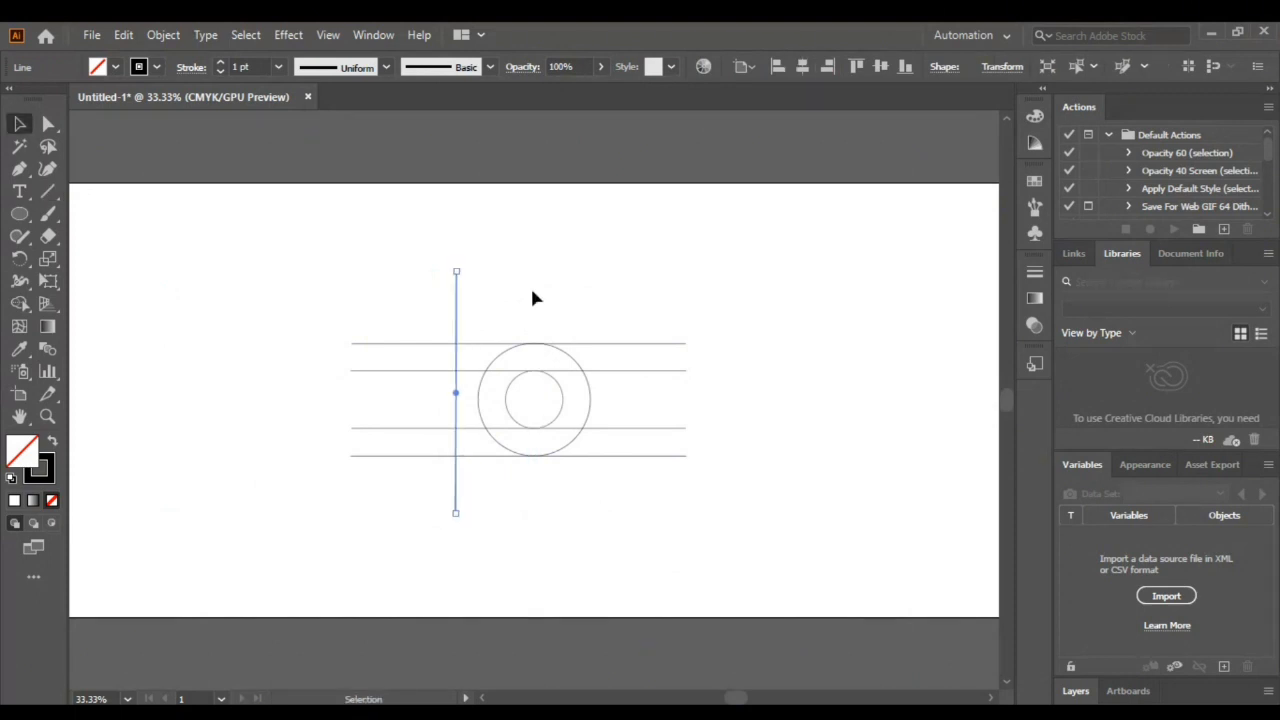
{"action": "key", "text": "ctrl+z"}
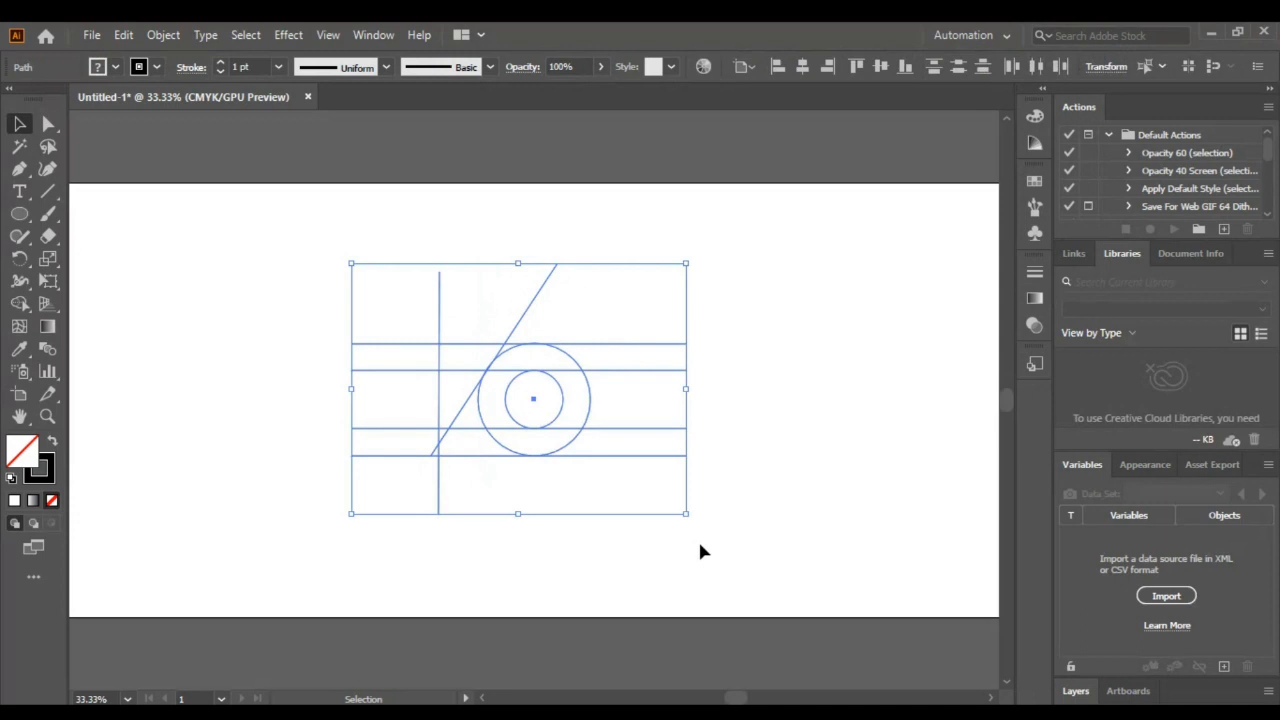
Step: Nudge the slanted line slightly left so that it is tangent to the outer circle
{"action": "key", "text": "a"}
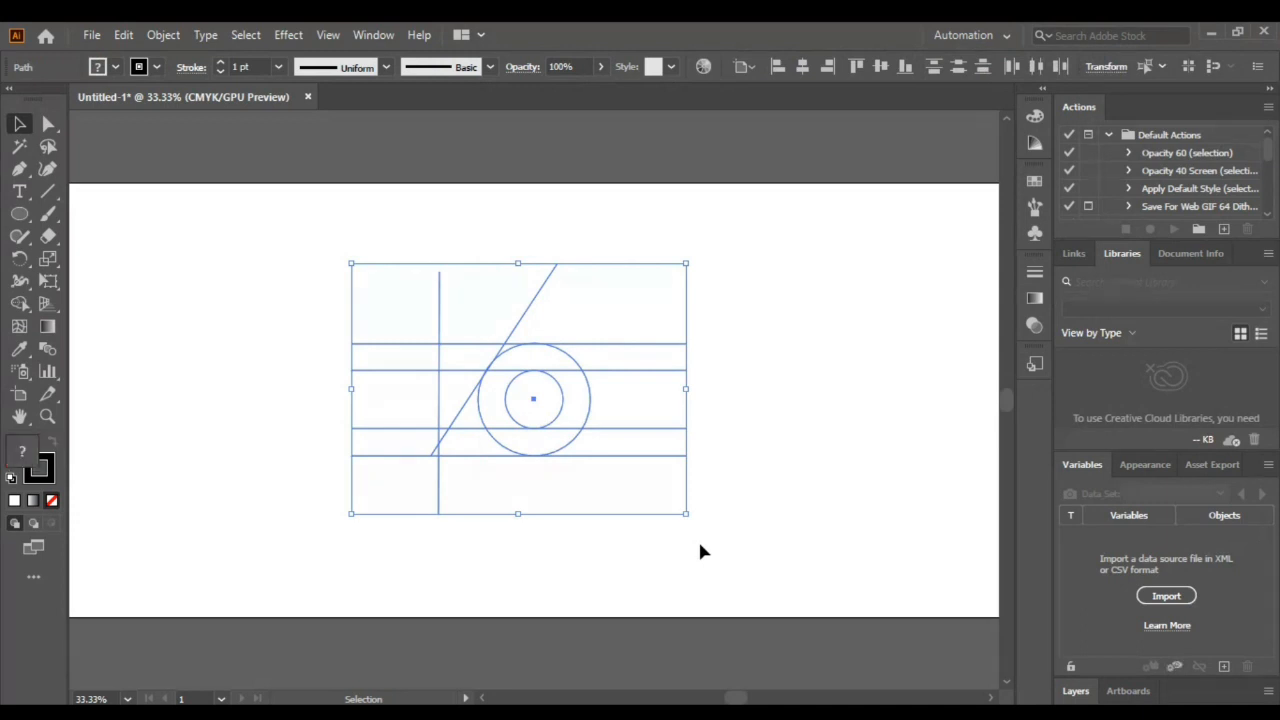
{"action": "key", "text": "ctrl+1"}
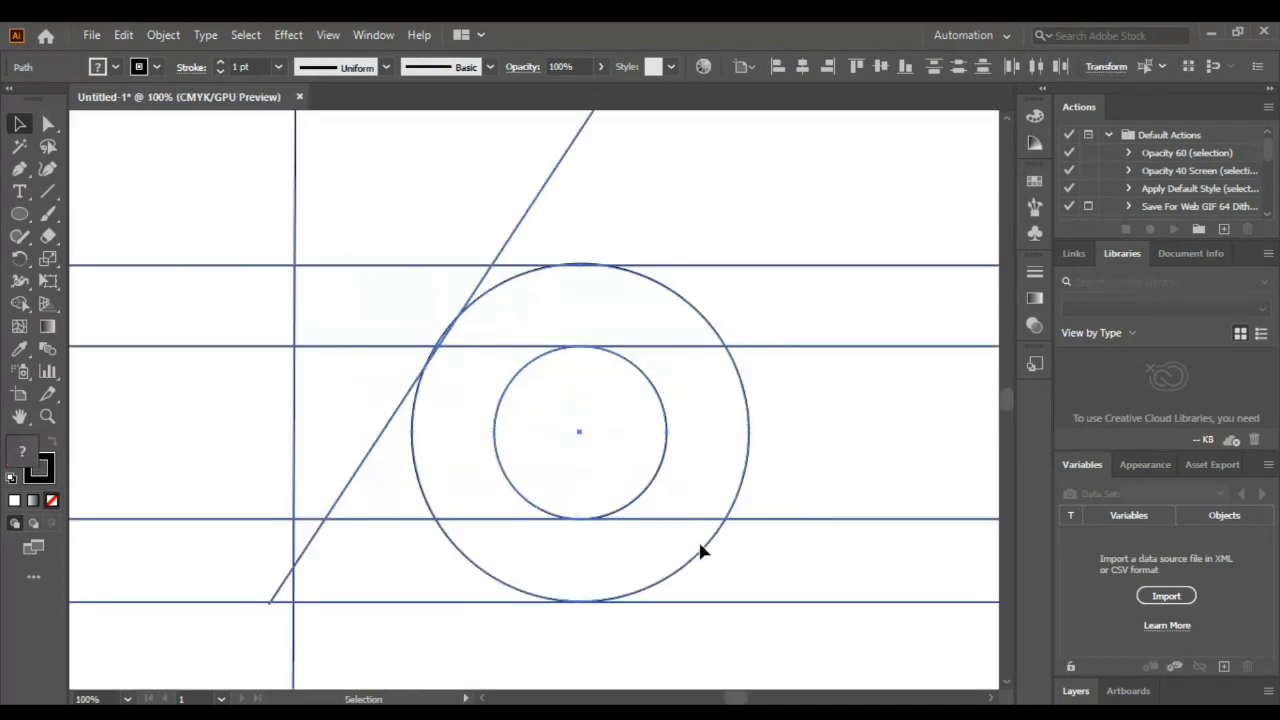
{"action": "key", "text": "v"}
{"action": "left_click", "coordinate": [515, 232]}
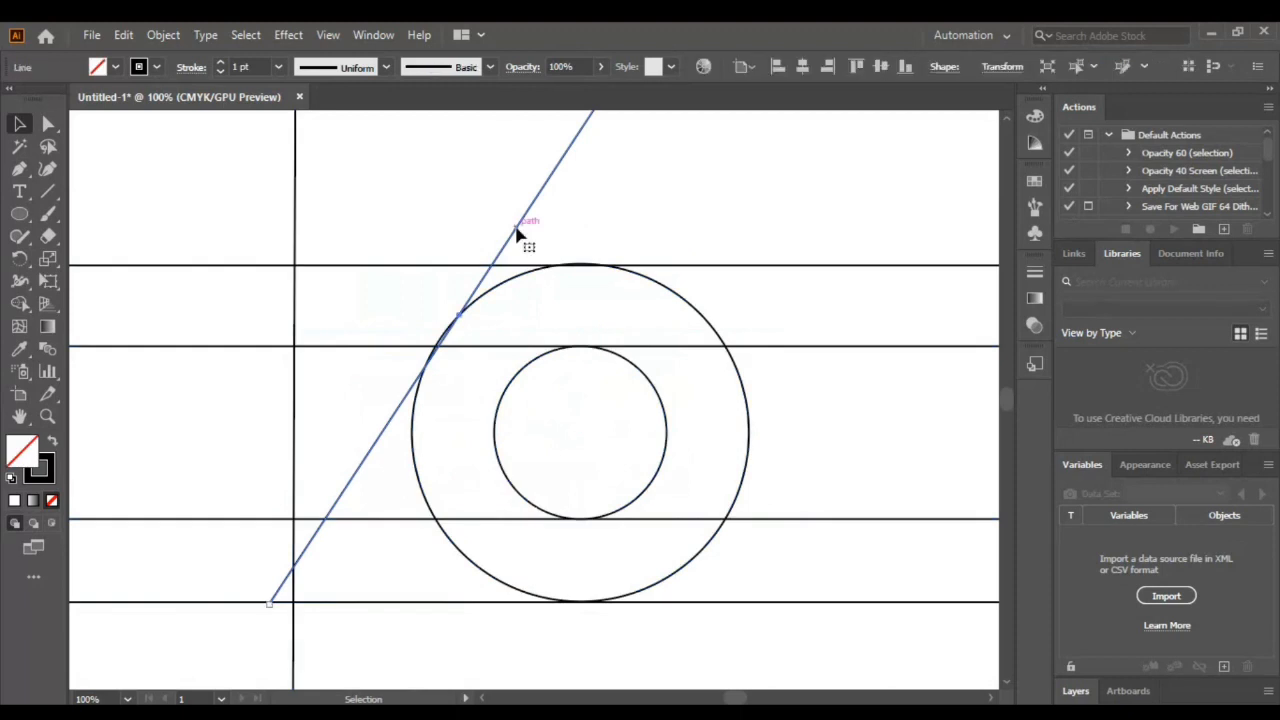
{"action": "key", "text": "Left"}
{"action": "key", "text": "Left"}
{"action": "key", "text": "Left"}
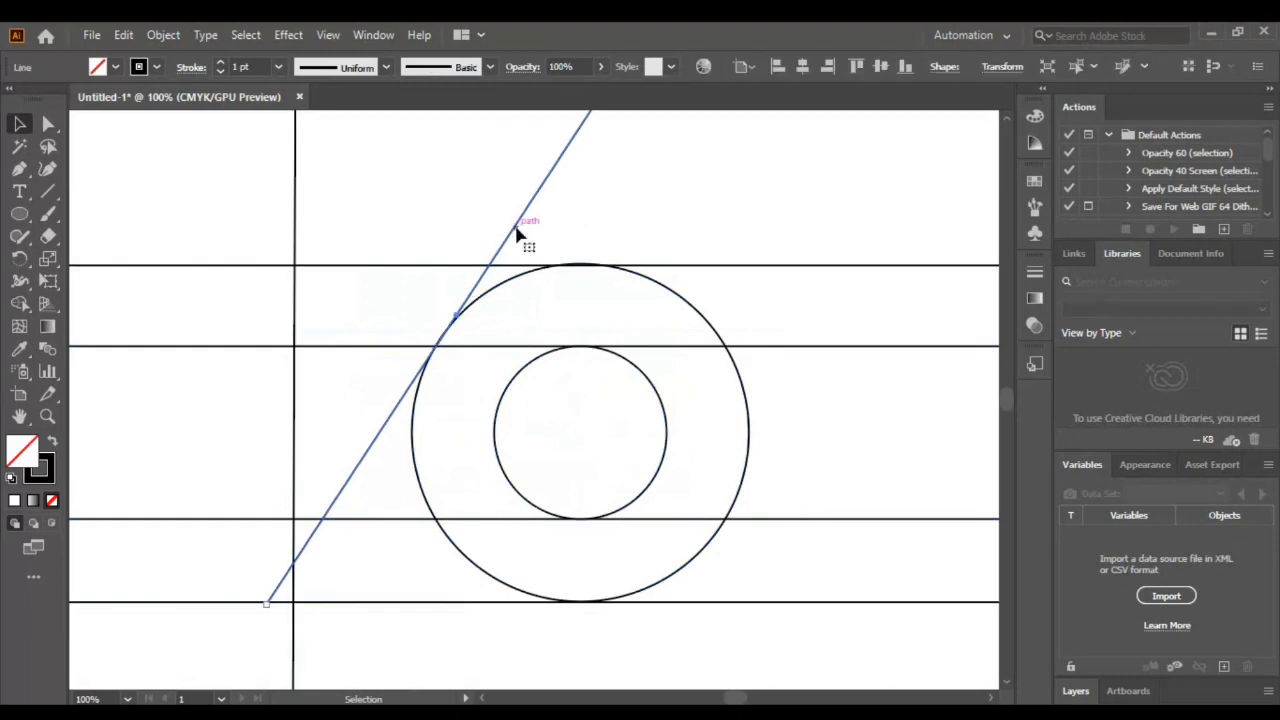
{"action": "left_click", "coordinate": [646, 206]}
{"action": "key", "text": "a"}
{"action": "key", "text": "ctrl+0"}
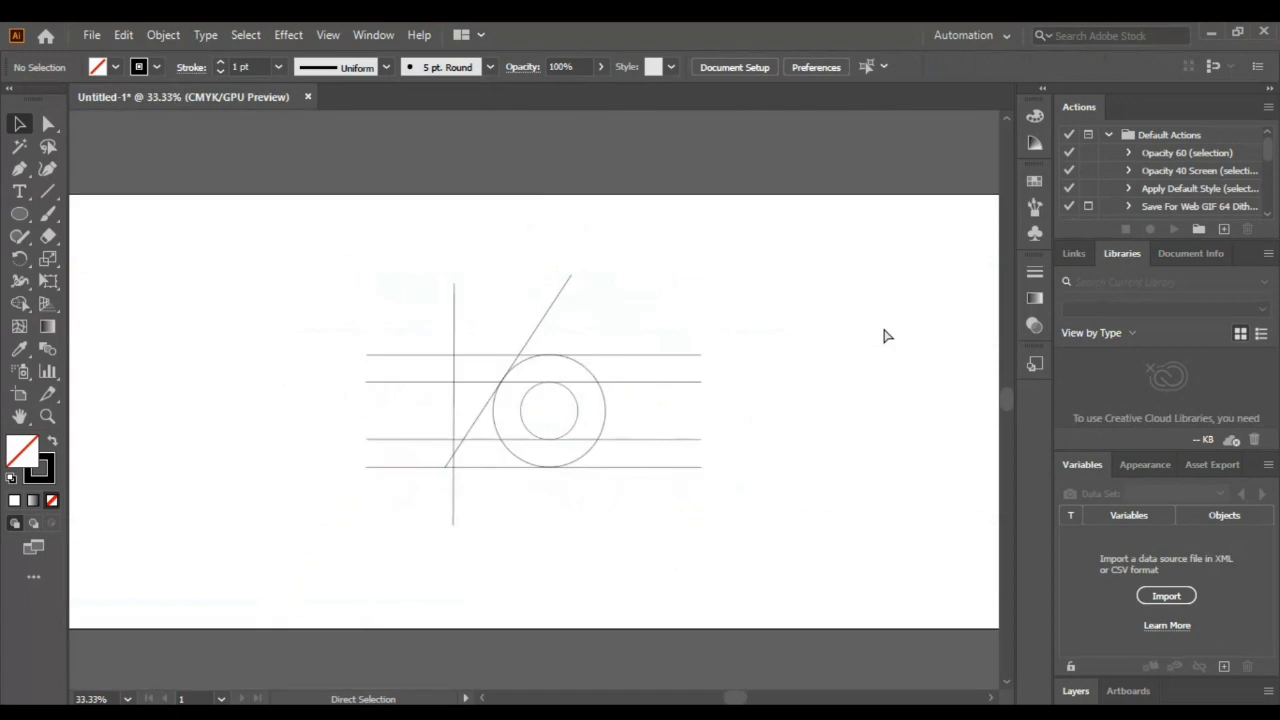
Step: Add a closely spaced parallel copy of the slanted line and select both lines of the pair
{"action": "key", "text": "ctrl+minus"}
{"action": "key", "text": "v"}
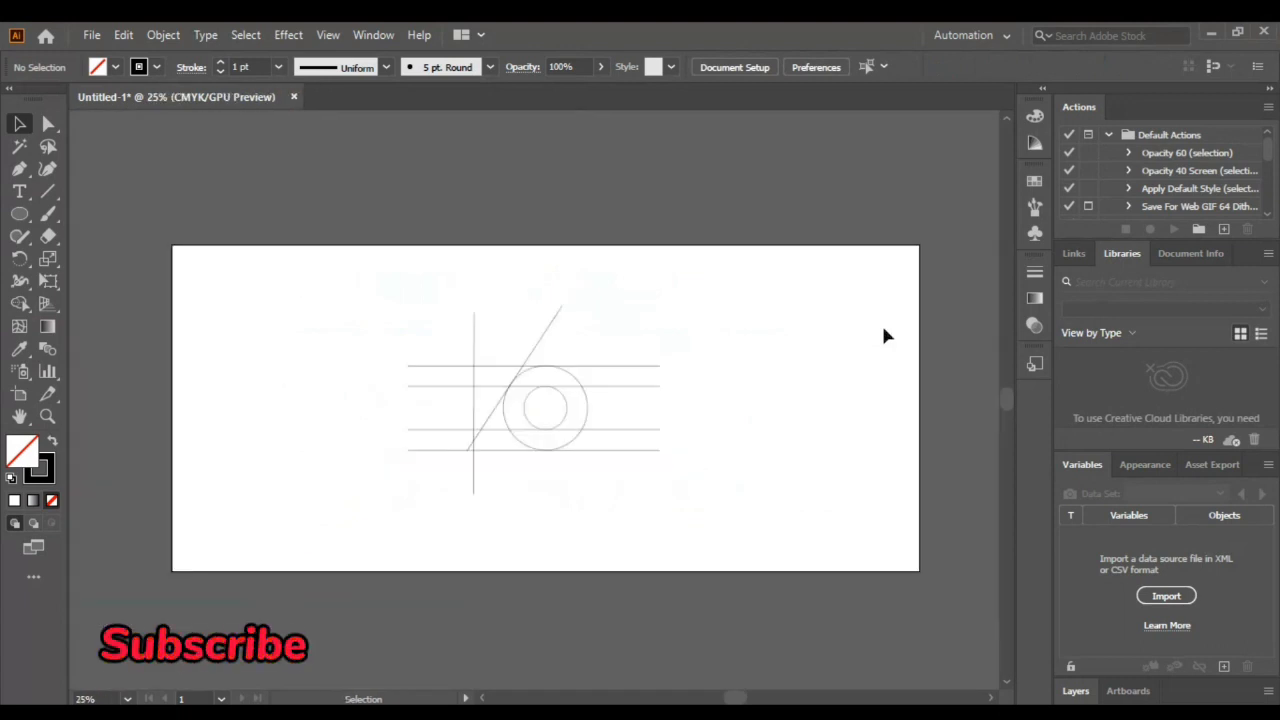
{"action": "left_click_drag", "start_coordinate": [555, 322], "coordinate": [541, 346]}
{"action": "left_click", "coordinate": [560, 328], "text": "shift"}
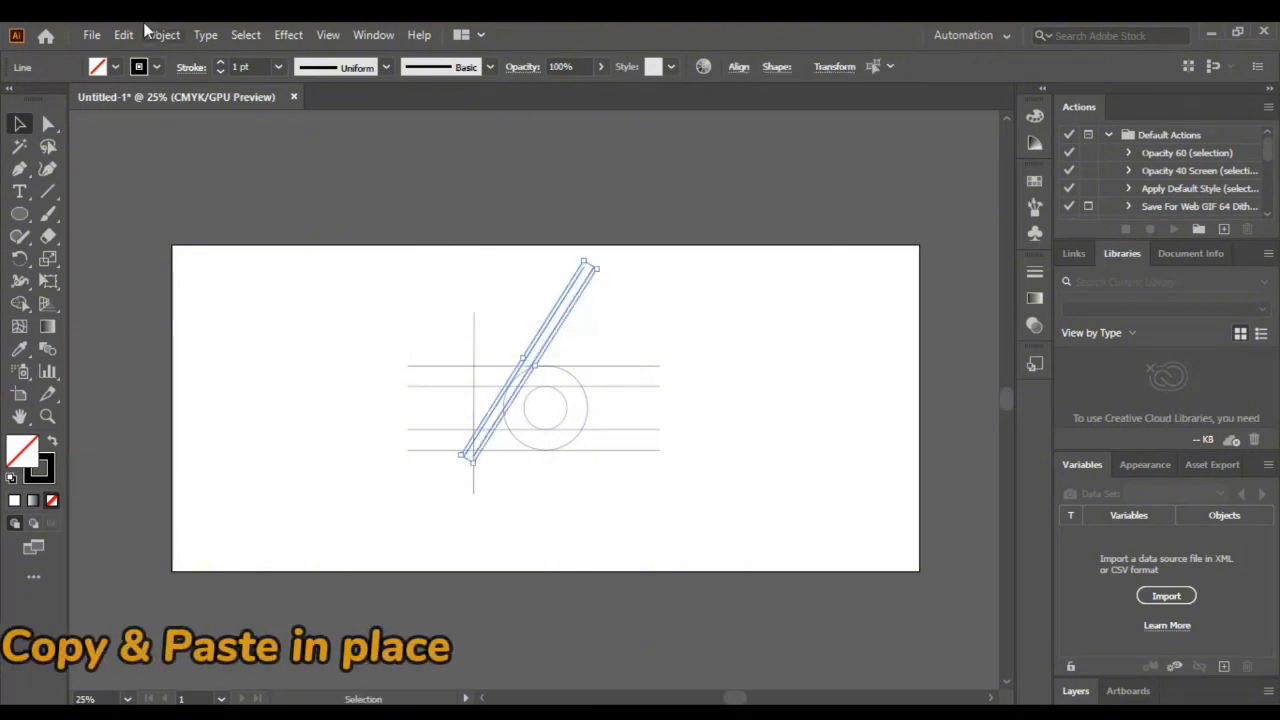
Step: Copy the slanted line pair, paste it in place and move the copy right over the circles
{"action": "key", "text": "ctrl+c"}
{"action": "key", "text": "ctrl+shift+v"}
{"action": "key", "text": "Right"}
{"action": "key", "text": "Right"}
{"action": "key", "text": "Right"}
{"action": "key", "text": "Right"}
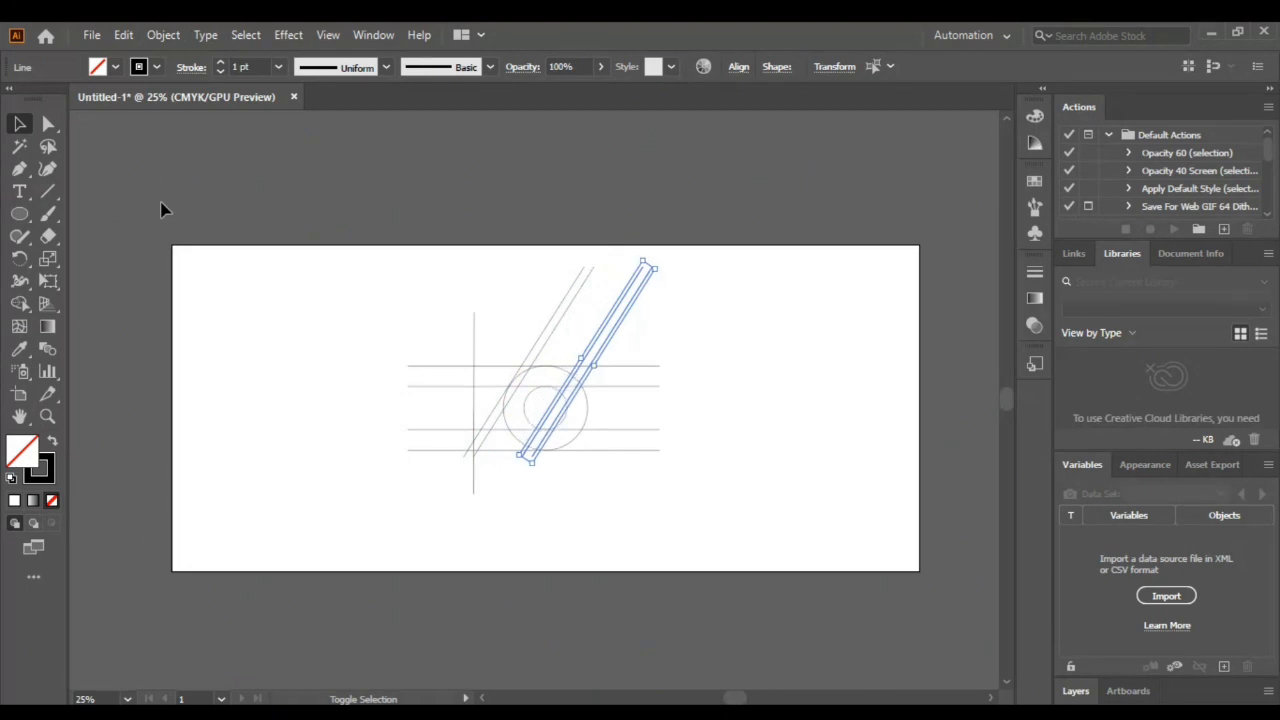
Step: Adjust the copied slanted pair so that its left line is tangent to the inner circle
{"action": "key", "text": "ctrl+equal"}
{"action": "key", "text": "ctrl+equal"}
{"action": "key", "text": "ctrl+equal"}
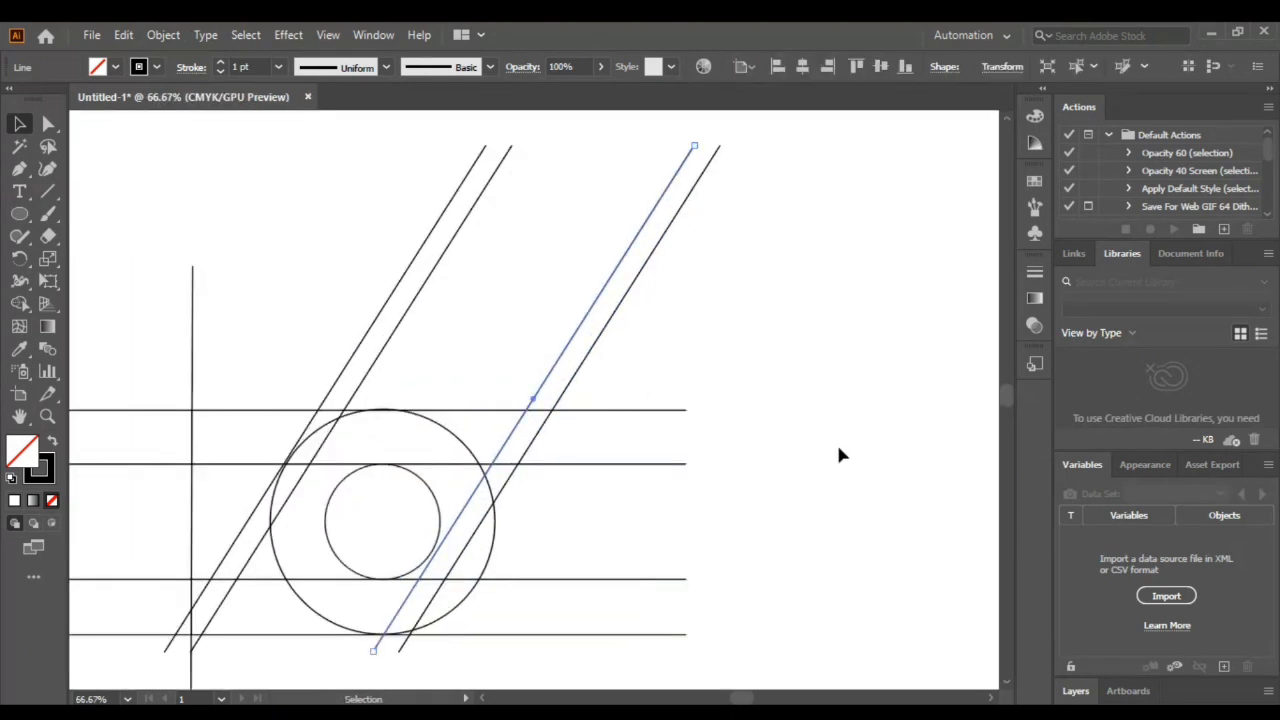
{"action": "left_click", "coordinate": [417, 254], "text": "shift"}
{"action": "left_click_drag", "start_coordinate": [417, 258], "coordinate": [575, 338]}
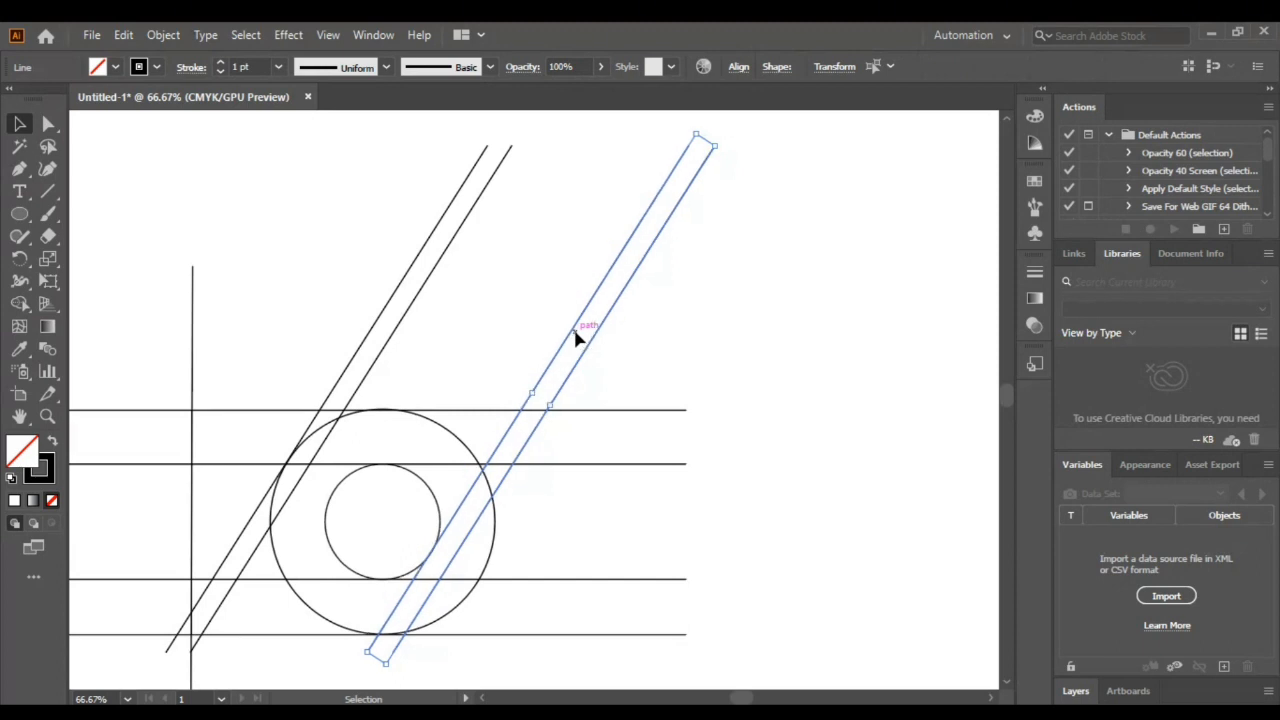
Step: Duplicate the slanted pair at the inner circle in place and shift the copy right to form a third parallel pair
{"action": "left_click", "coordinate": [548, 372]}
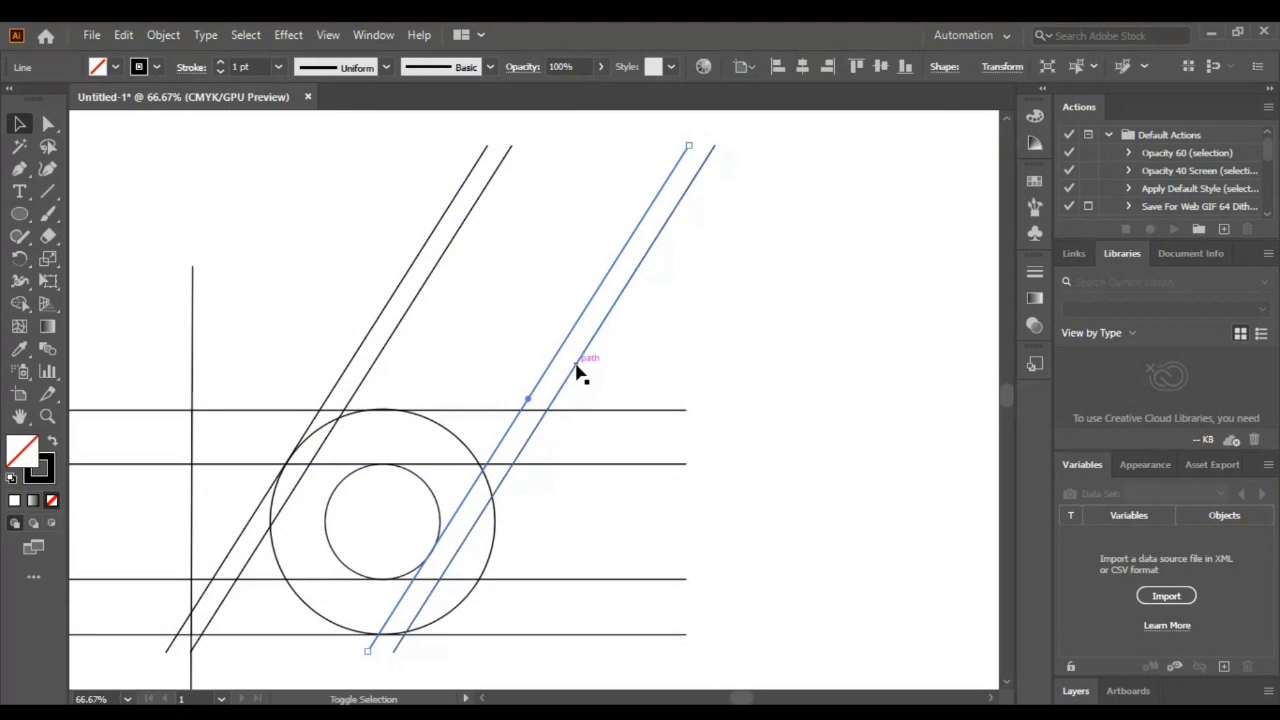
{"action": "left_click", "coordinate": [577, 372], "text": "shift"}
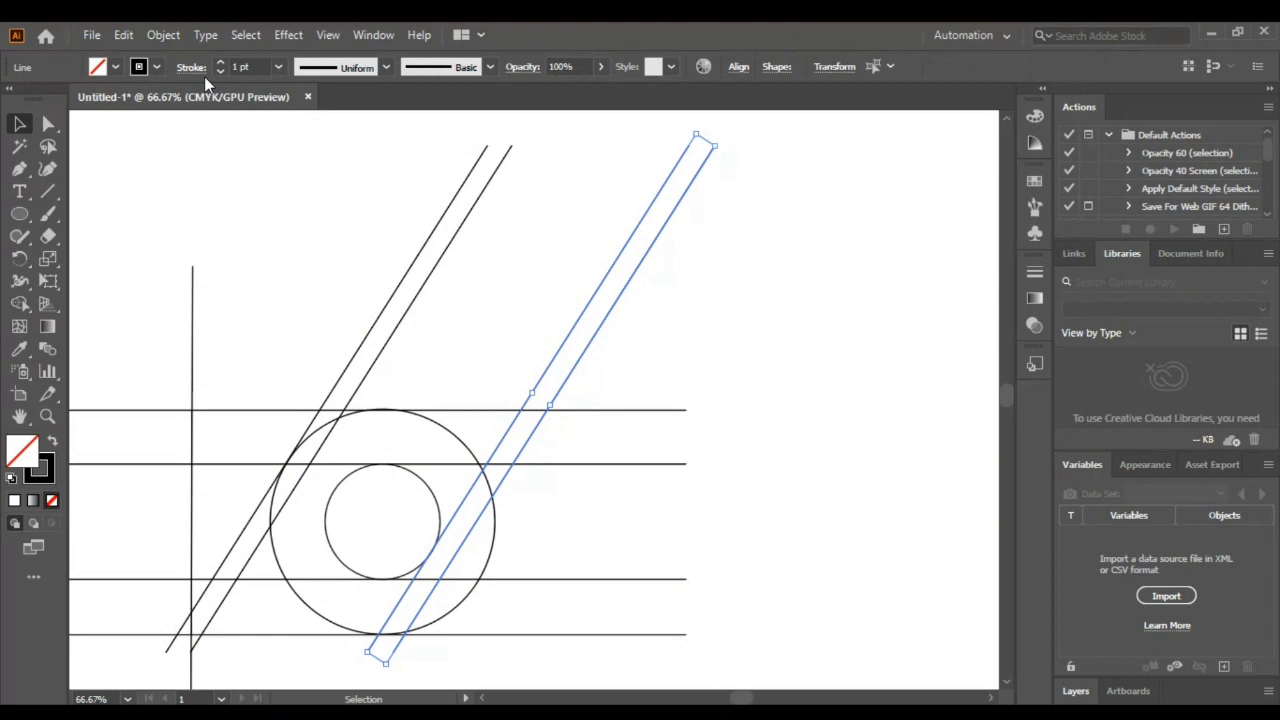
{"action": "key", "text": "ctrl+minus"}
{"action": "key", "text": "ctrl+minus"}
{"action": "key", "text": "ctrl+minus"}
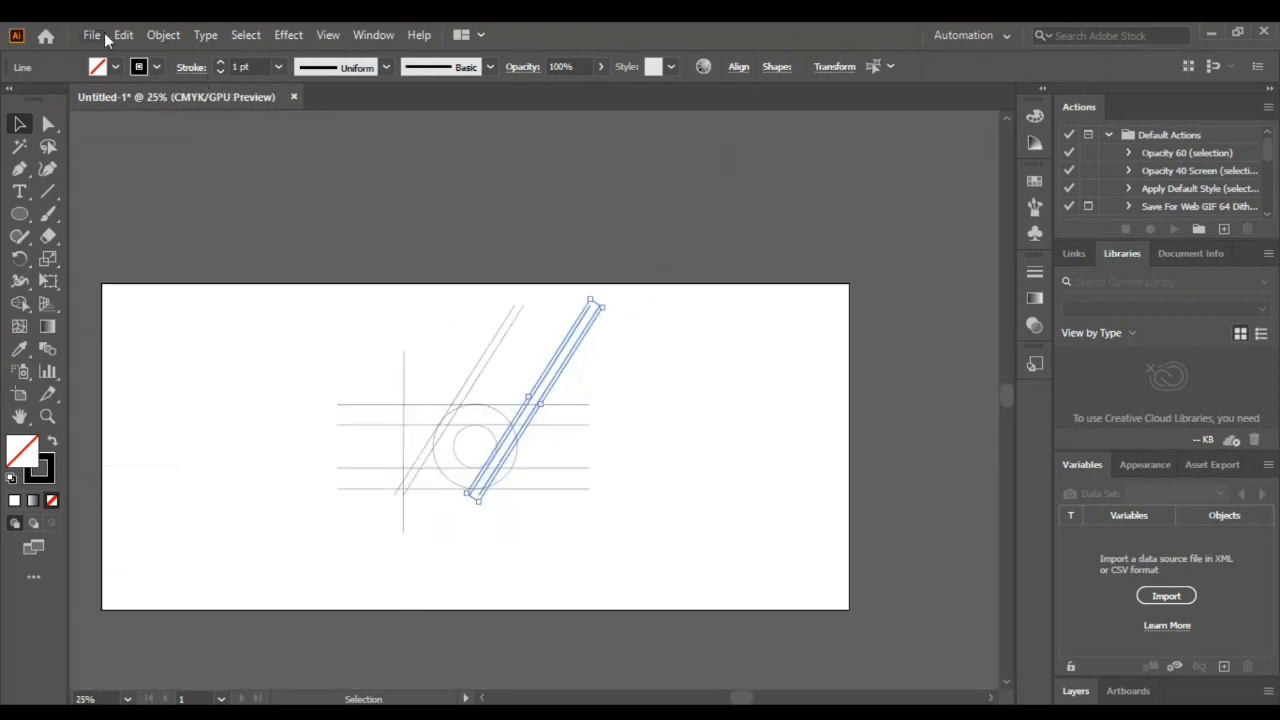
{"action": "key", "text": "shift+Right"}
{"action": "key", "text": "shift+Right"}
{"action": "key", "text": "shift+Right"}
{"action": "key", "text": "shift+Right"}
{"action": "key", "text": "shift+Right"}
{"action": "key", "text": "shift+Right"}
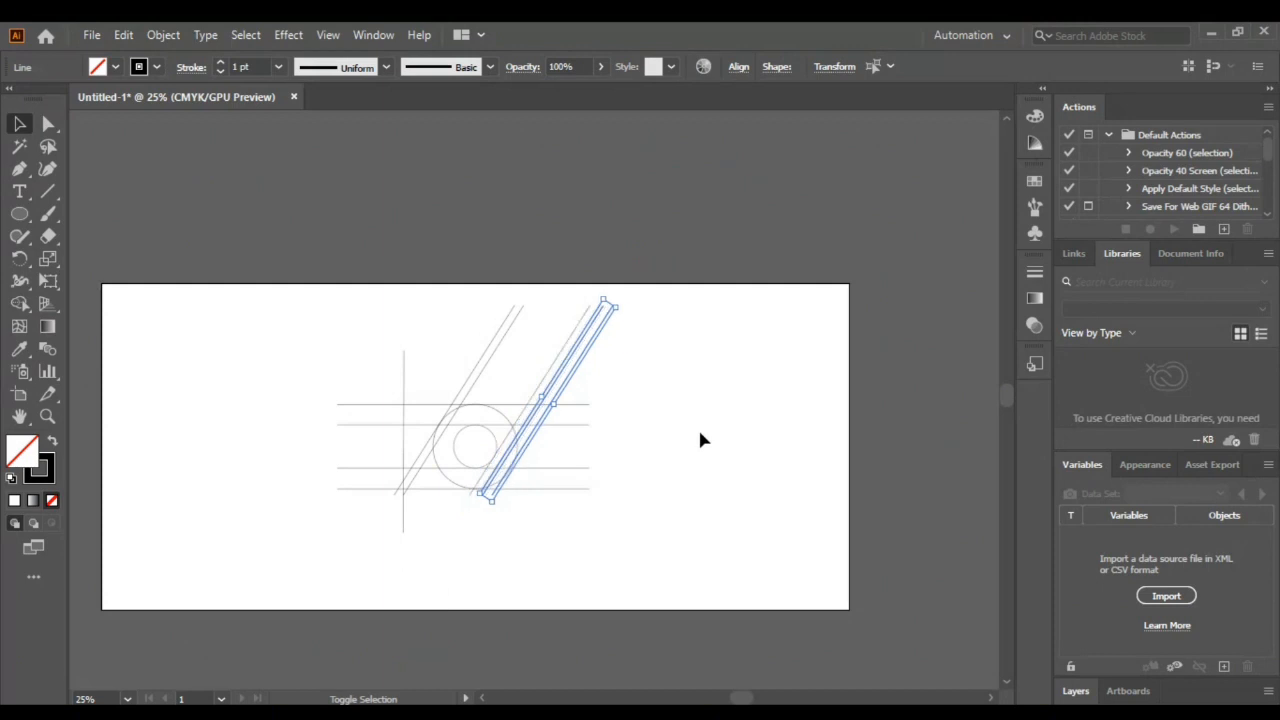
{"action": "key", "text": "shift+Right"}
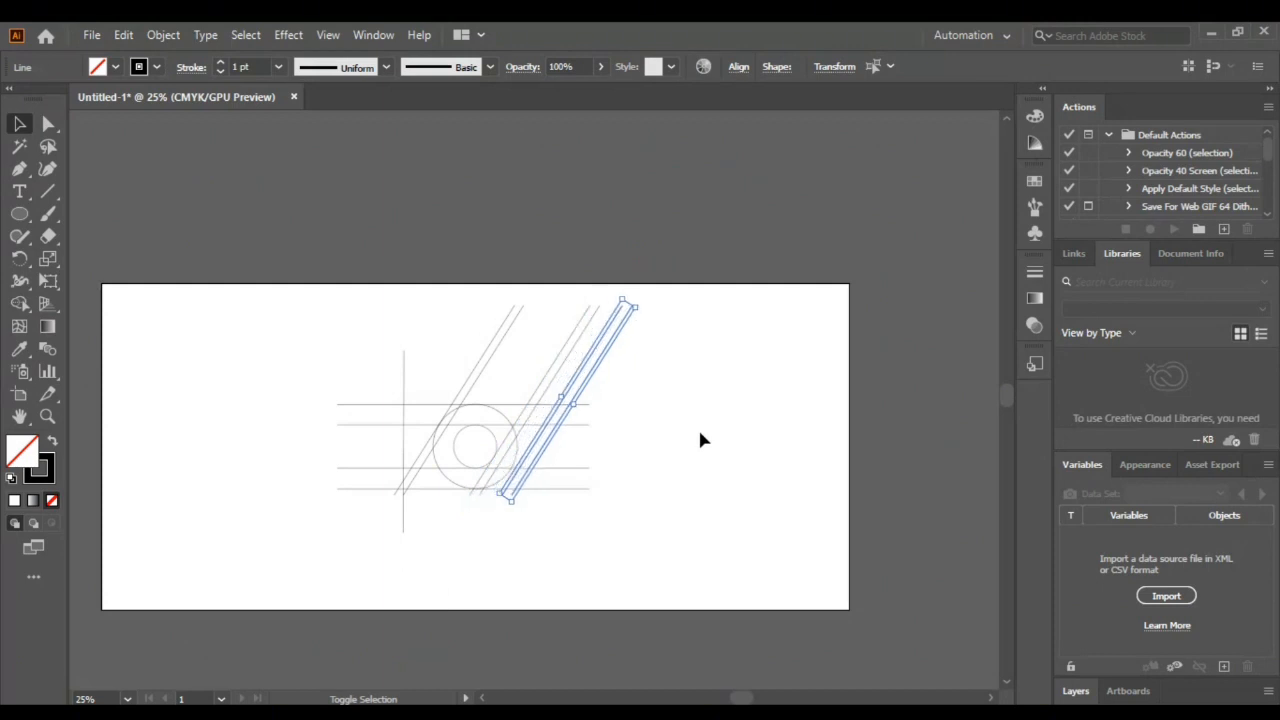
{"action": "left_click", "coordinate": [700, 440]}
Step: Reflect a copy of the leftmost slanted line across the vertical axis at 90°
{"action": "left_click", "coordinate": [482, 362]}
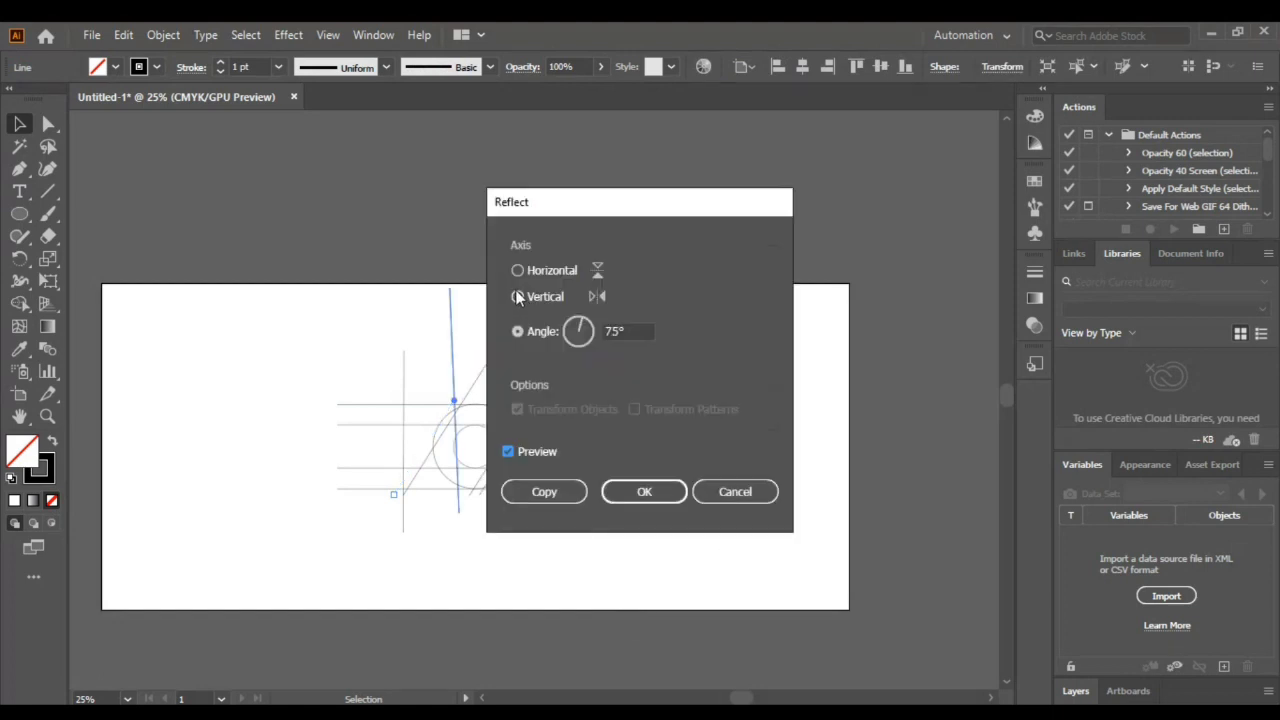
{"action": "left_click", "coordinate": [518, 297]}
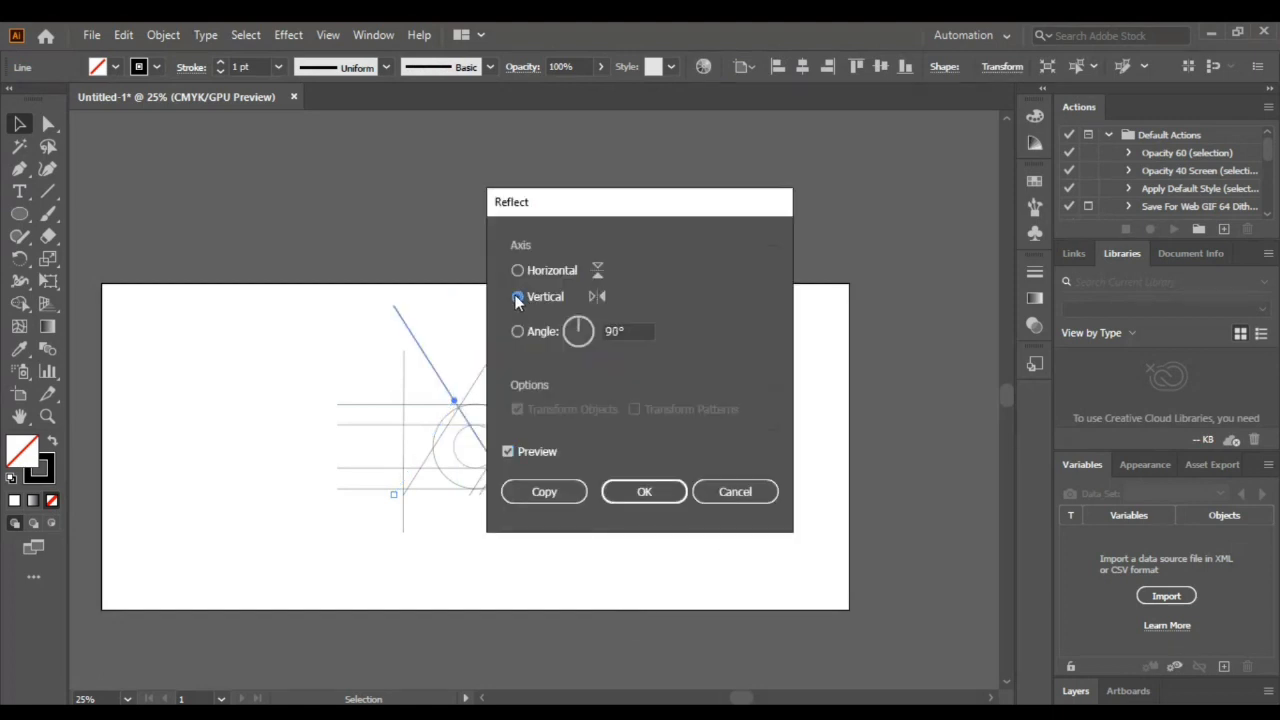
{"action": "left_click", "coordinate": [557, 492]}
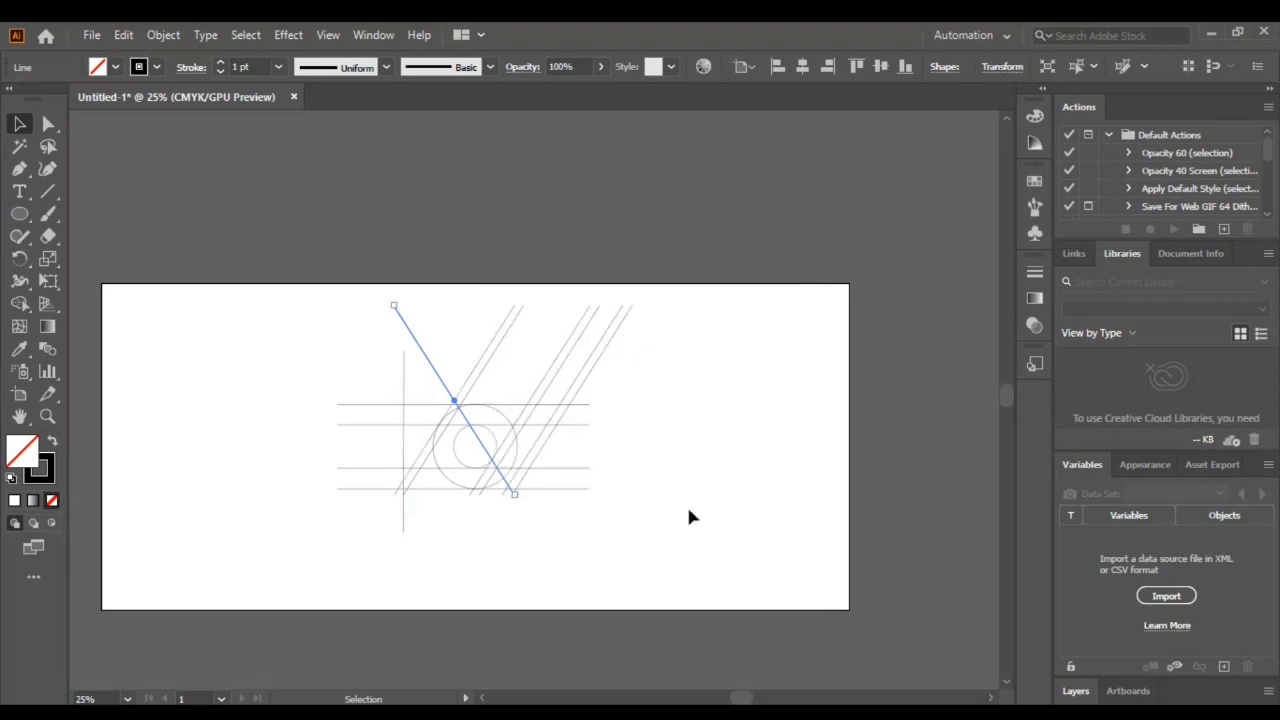
{"action": "left_click", "coordinate": [612, 577]}
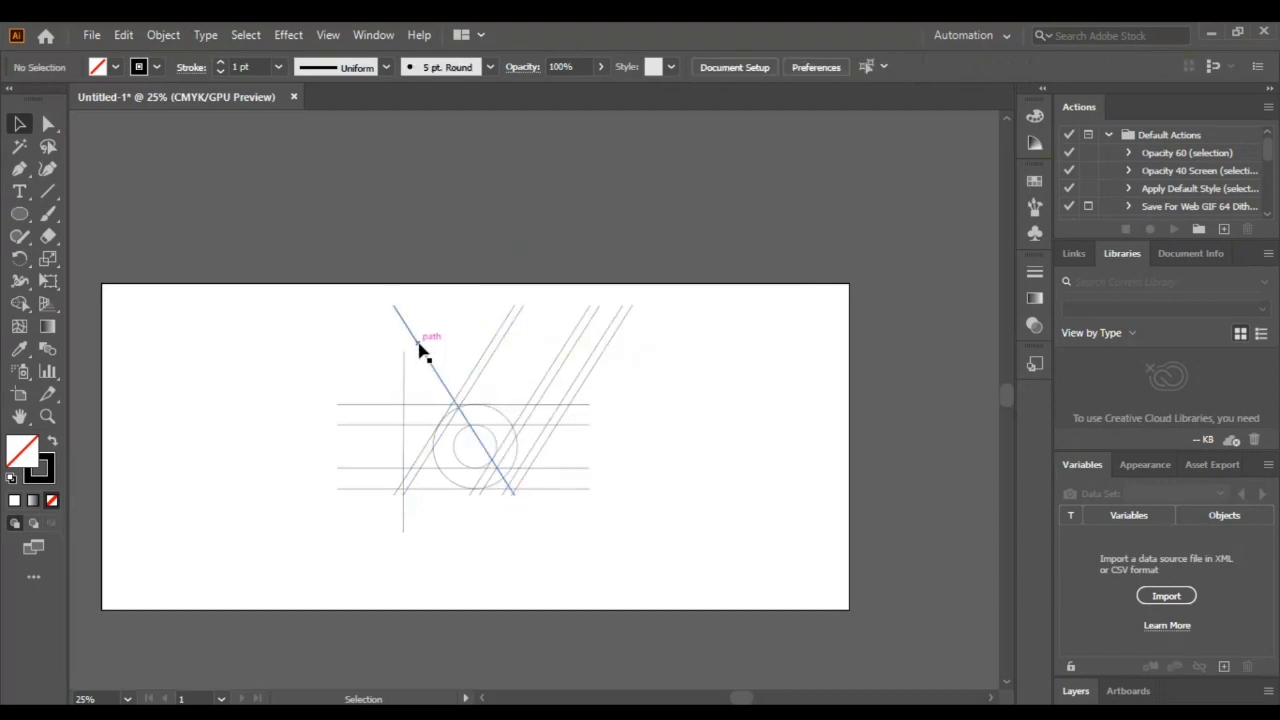
Step: Move the reflected line right across the slanted pairs and place a copy of it across their upper ends
{"action": "left_click_drag", "start_coordinate": [423, 351], "coordinate": [489, 343]}
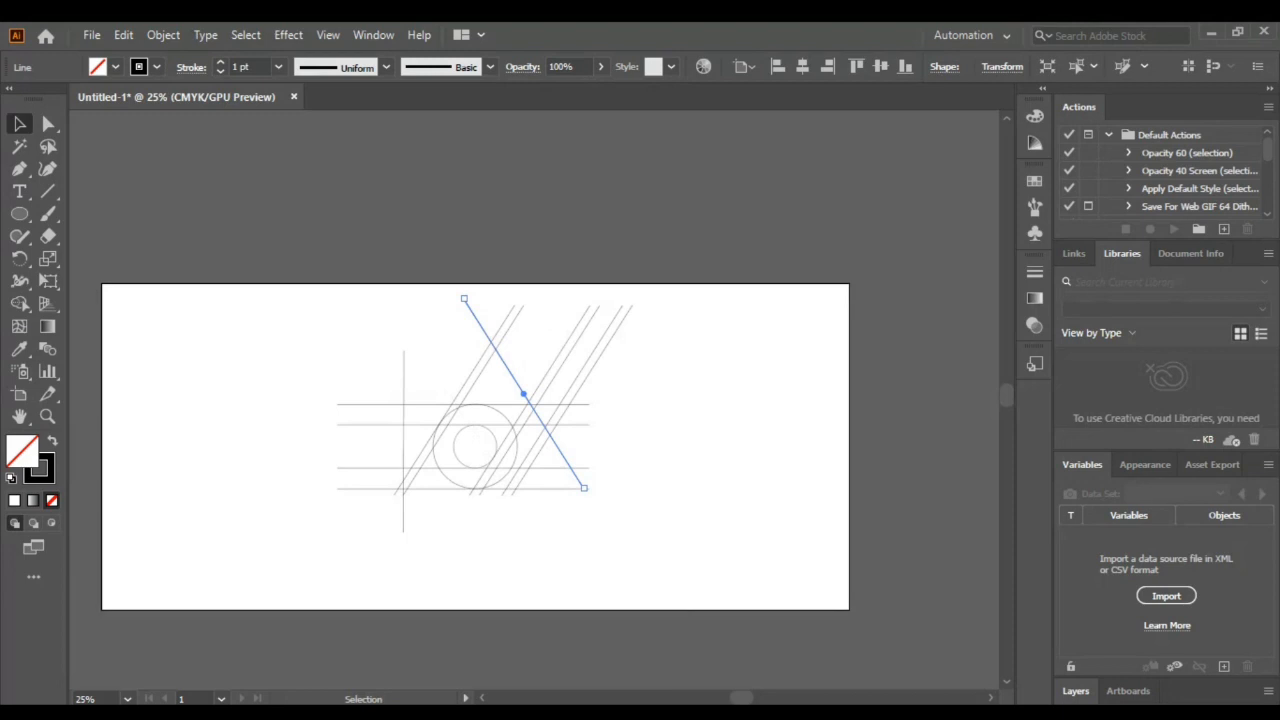
{"action": "left_click_drag", "start_coordinate": [505, 365], "coordinate": [591, 321]}
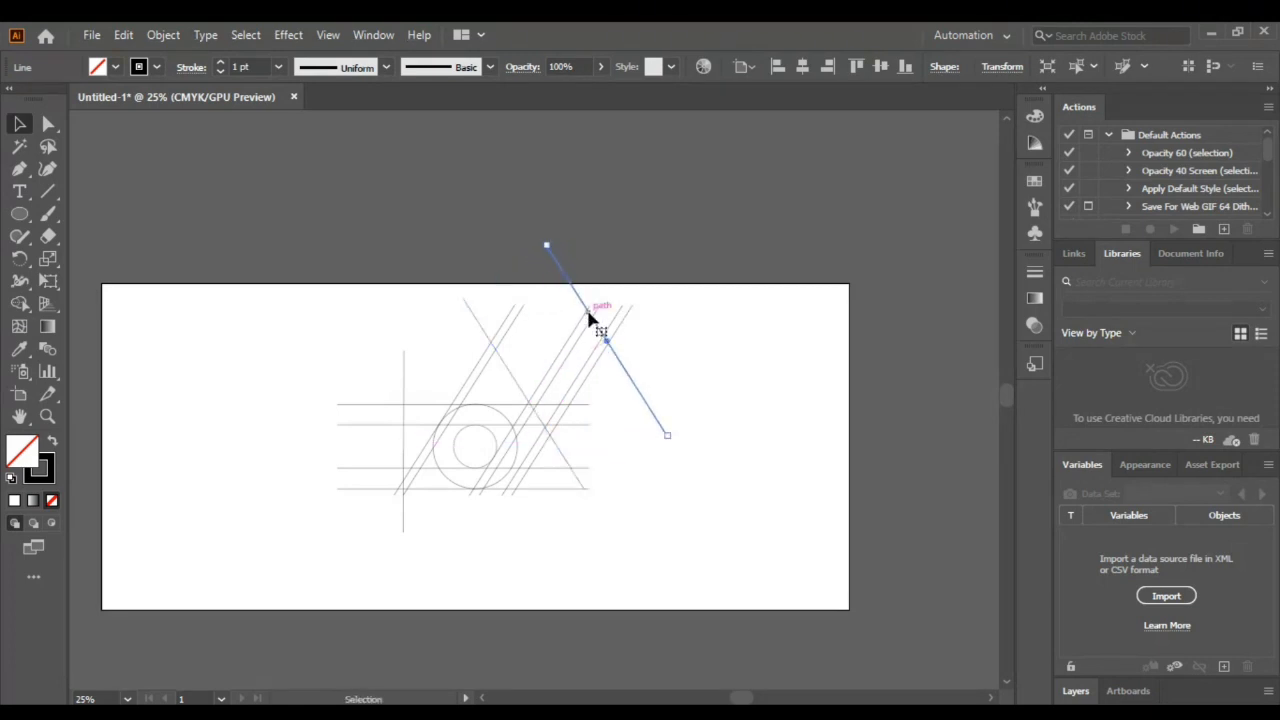
{"action": "left_click", "coordinate": [627, 574]}
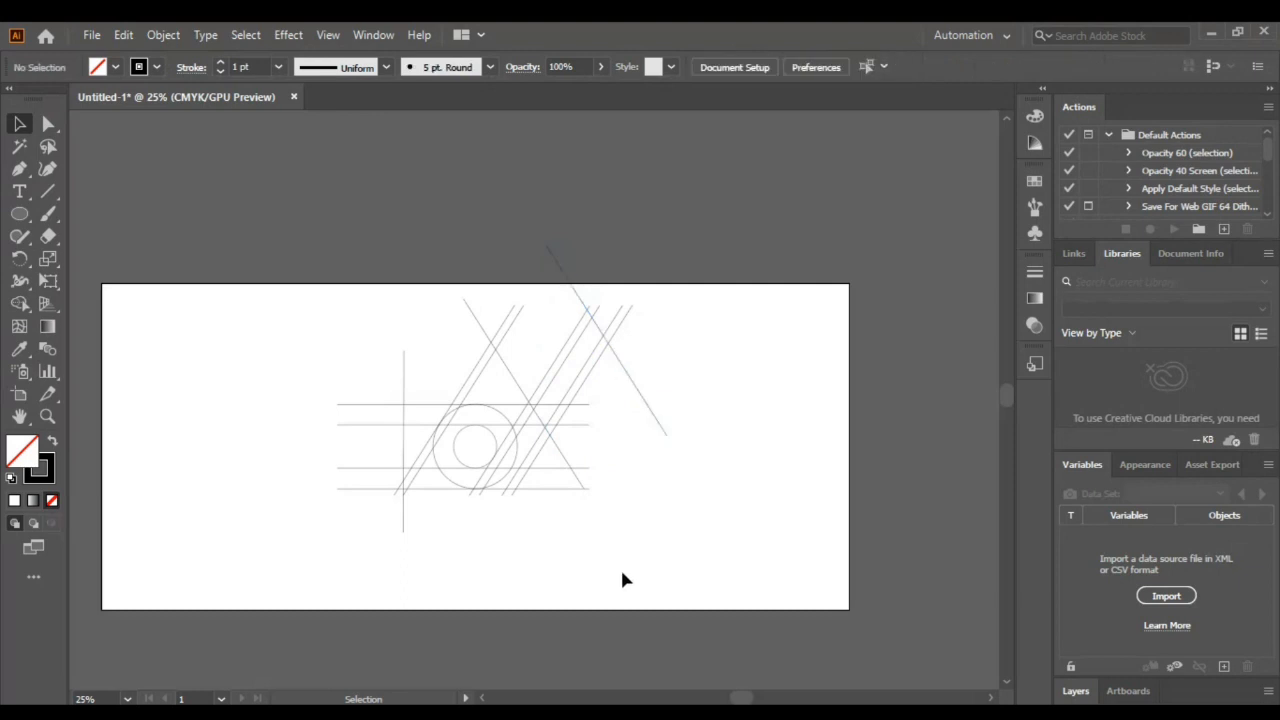
Step: Delete the vertical guide line beside the circles
{"action": "left_click", "coordinate": [404, 400]}
{"action": "key", "text": "Delete"}
Step: Use Shape Builder on the guides to form a solid black slanted letter d and a black triangle beside its stem
{"action": "left_click_drag", "start_coordinate": [316, 325], "coordinate": [737, 508]}
{"action": "key", "text": "shift+m"}
{"action": "left_click", "coordinate": [491, 421]}
{"action": "mouse_move", "coordinate": [495, 418]}
{"action": "left_mouse_down"}
{"action": "mouse_move", "coordinate": [502, 481]}
{"action": "mouse_move", "coordinate": [555, 397]}
{"action": "left_mouse_up"}
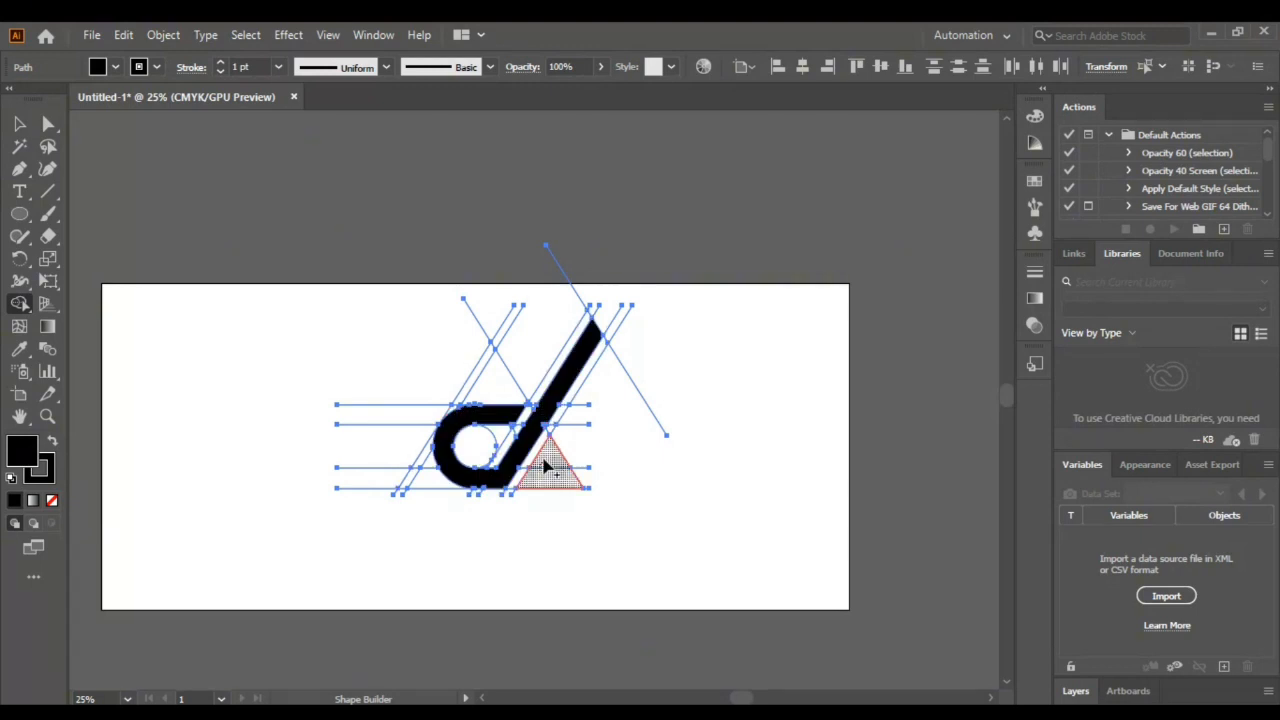
{"action": "left_click", "coordinate": [545, 466]}
{"action": "key", "text": "v"}
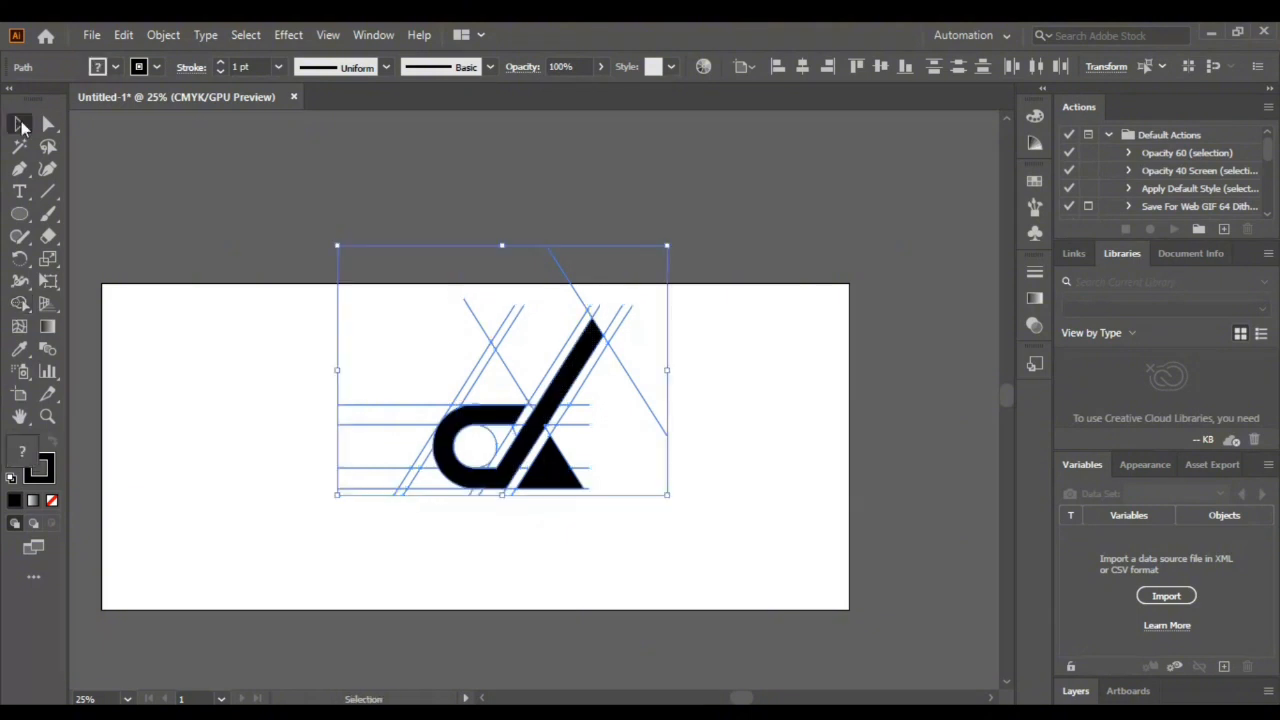
{"action": "left_click", "coordinate": [297, 380]}
Step: Select the black letter d together with the triangle and cut both shapes from the artboard
{"action": "left_click", "coordinate": [498, 425]}
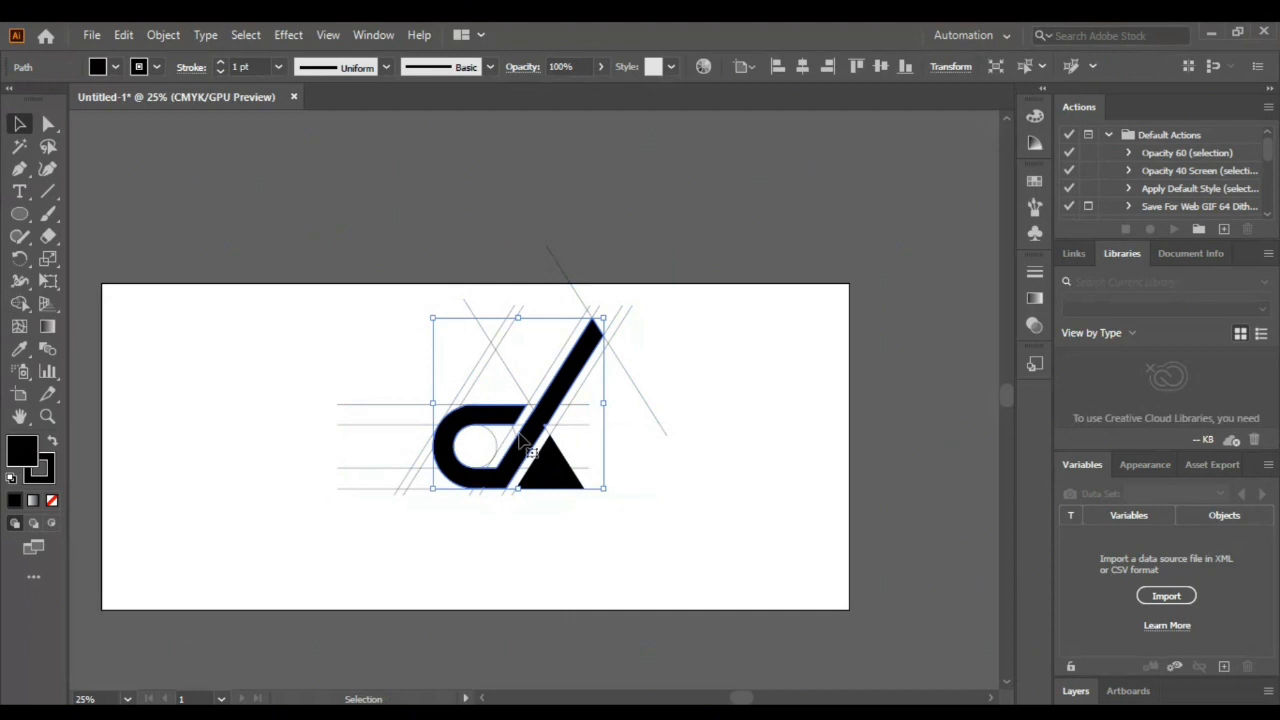
{"action": "left_click", "coordinate": [552, 455], "text": "shift"}
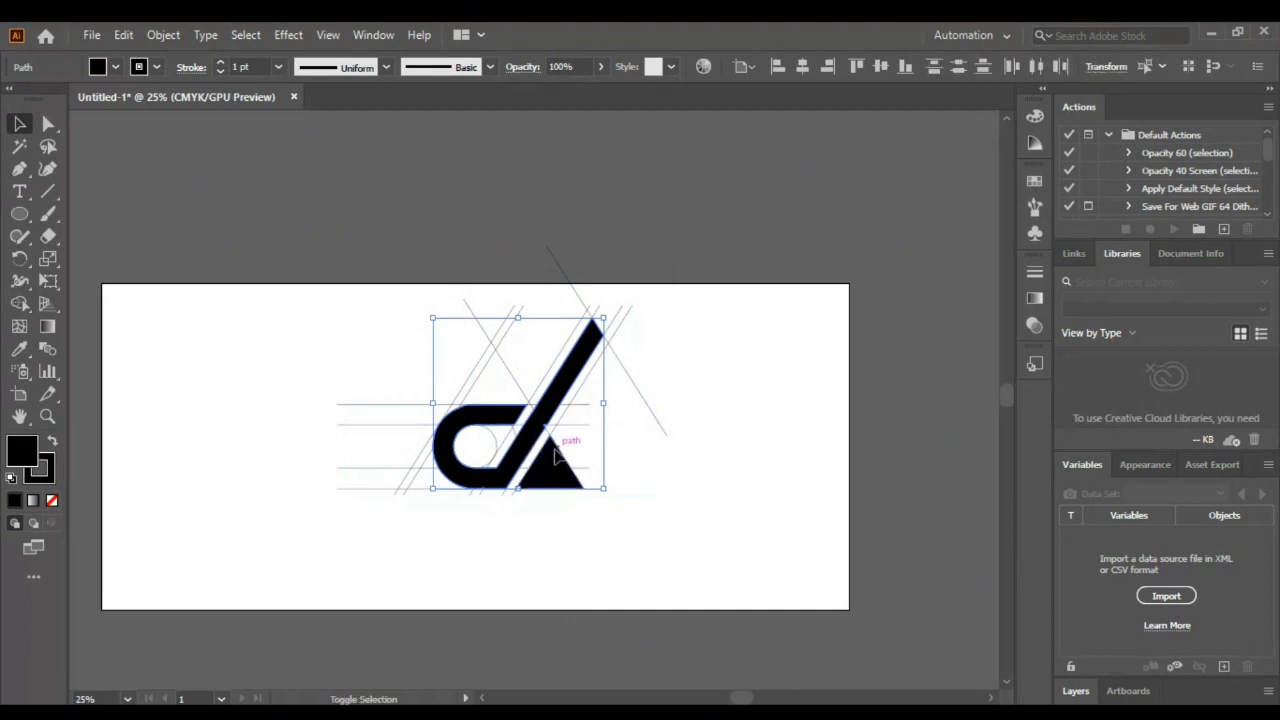
{"action": "key", "text": "a"}
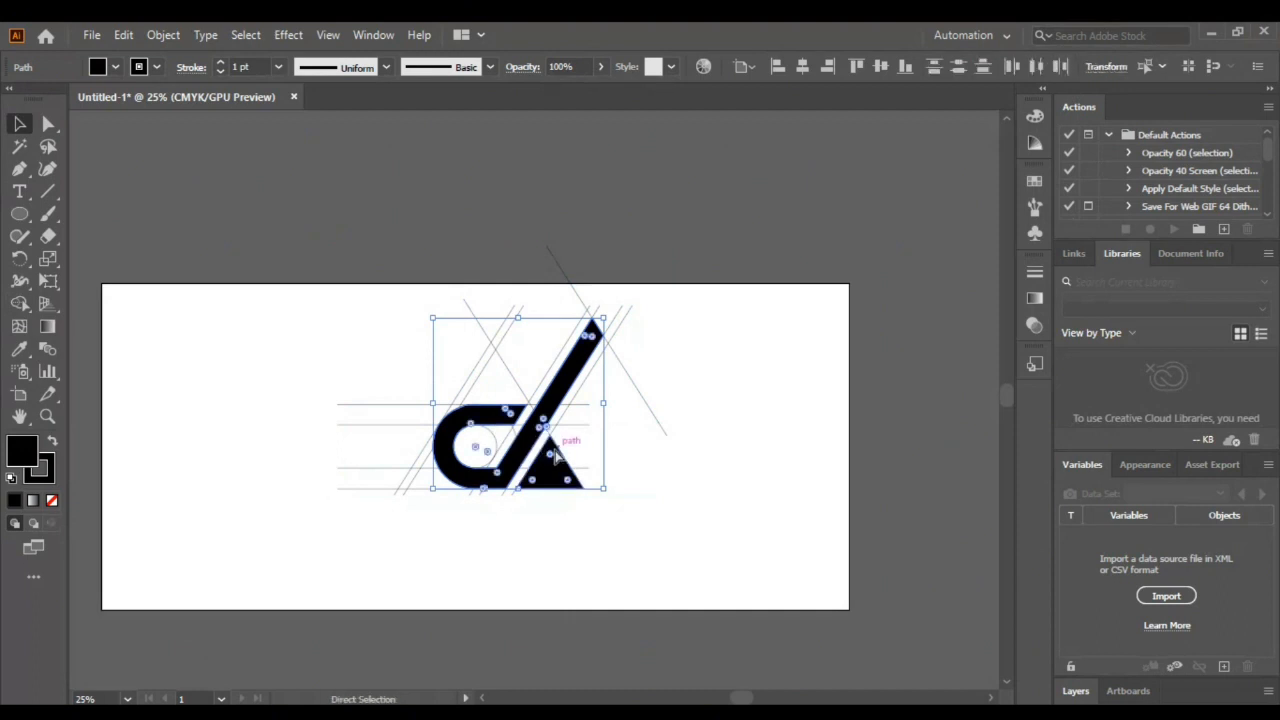
{"action": "key", "text": "Delete"}
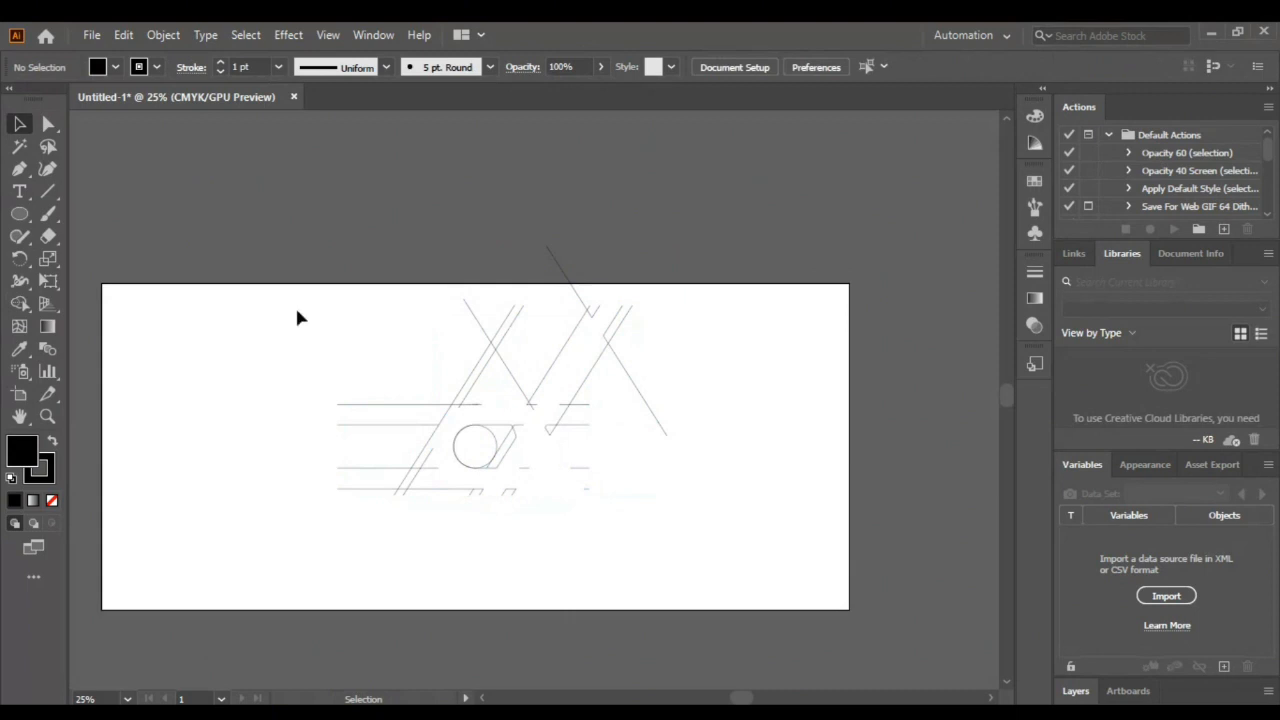
Step: Delete all leftover guide lines and the circle, and paste the black d and triangle back slightly lower on the empty artboard
{"action": "left_click_drag", "start_coordinate": [277, 308], "coordinate": [706, 519]}
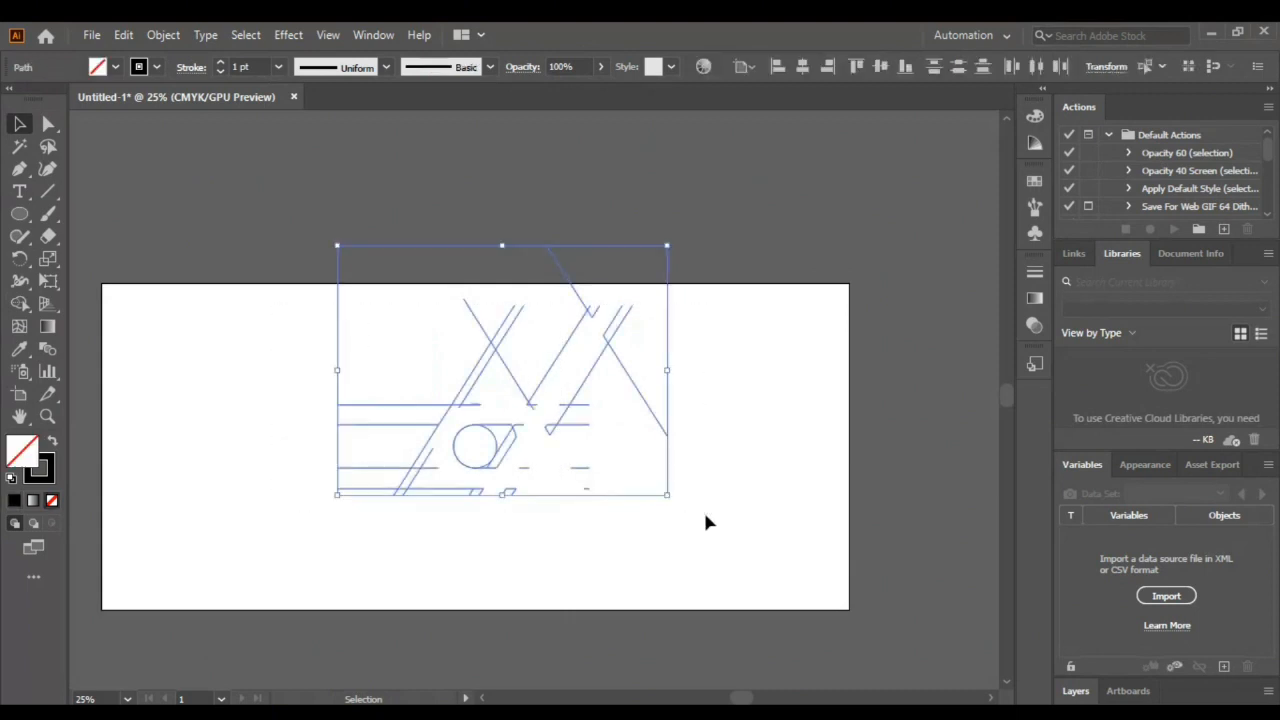
{"action": "key", "text": "Delete"}
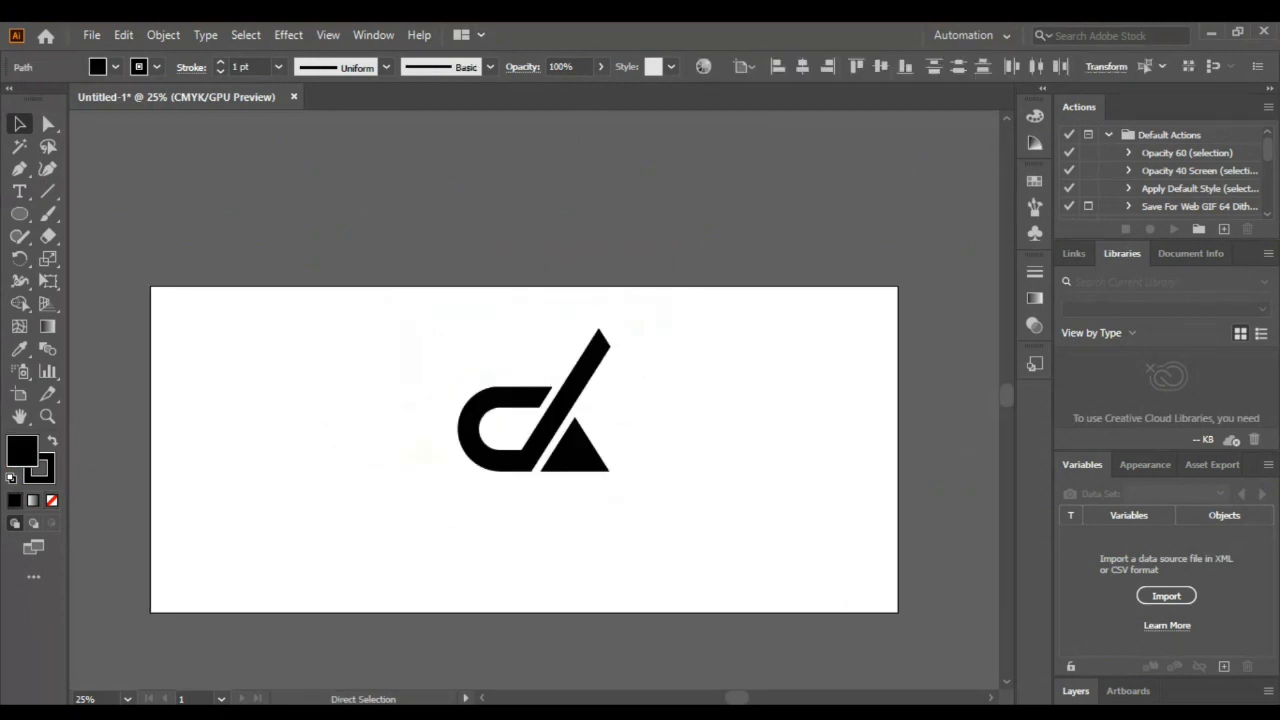
{"action": "left_click", "coordinate": [550, 405]}
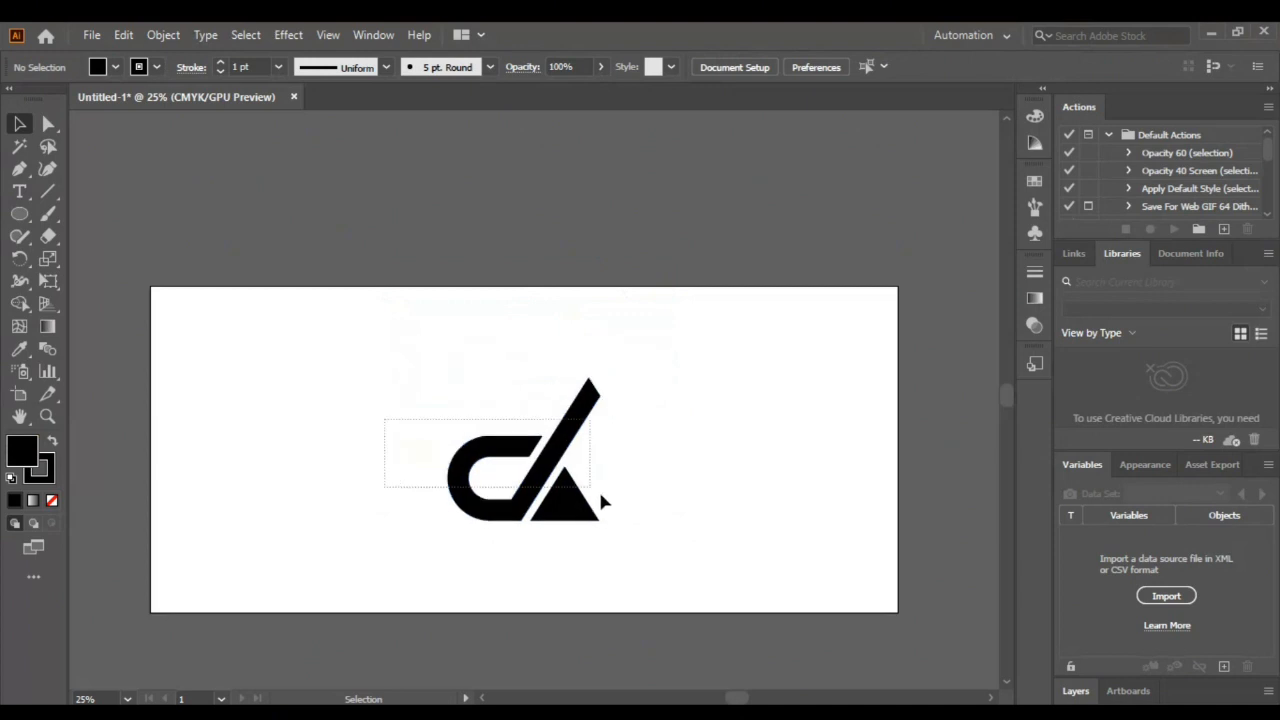
Step: Fill the whole logo with a linear red-to-yellow-orange gradient at 0° without a stroke, adjusting the stops to reduce the yellow
{"action": "left_click_drag", "start_coordinate": [386, 420], "coordinate": [688, 557]}
{"action": "left_click", "coordinate": [115, 67]}
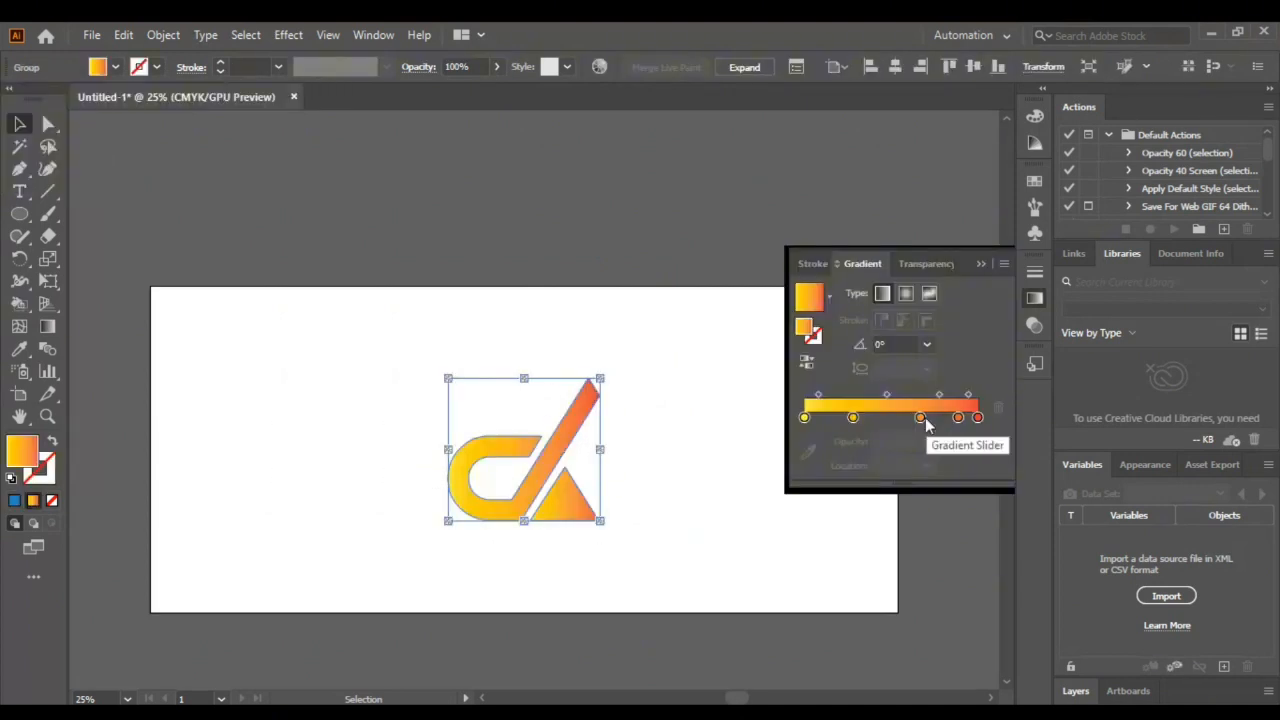
{"action": "left_click", "coordinate": [917, 418]}
{"action": "left_click_drag", "start_coordinate": [917, 418], "coordinate": [892, 418]}
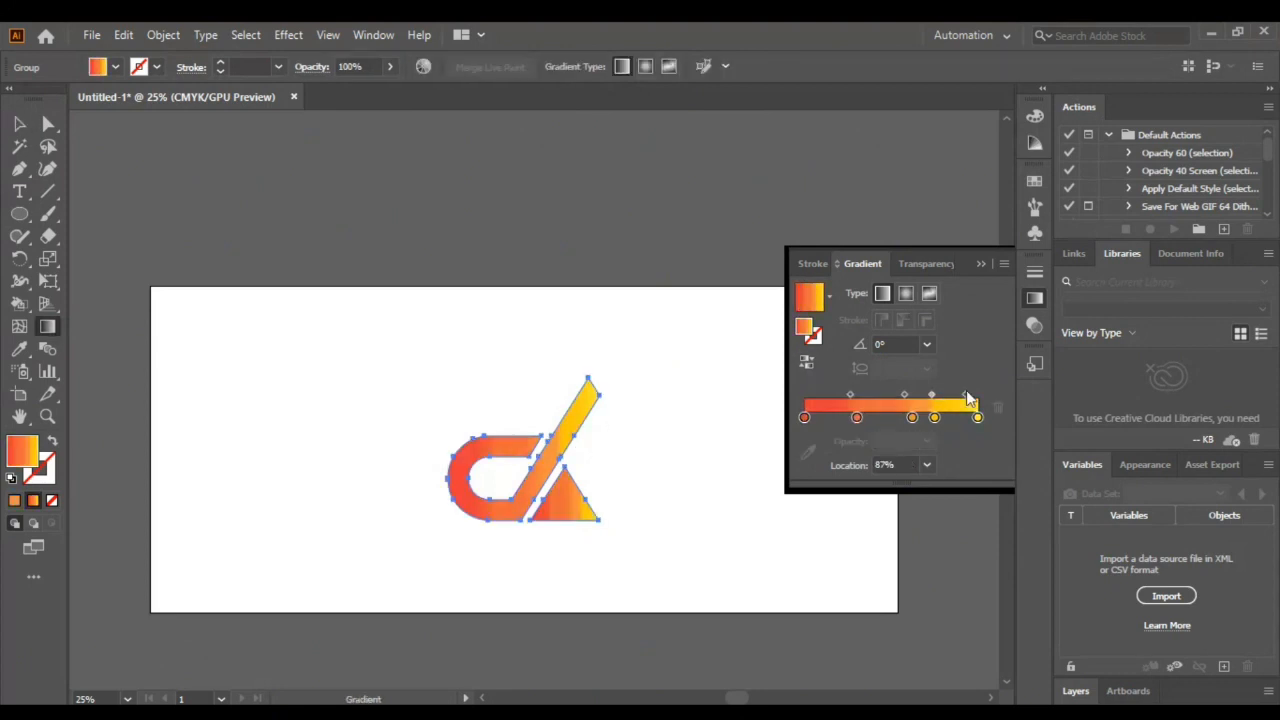
{"action": "left_click_drag", "start_coordinate": [962, 395], "coordinate": [980, 395]}
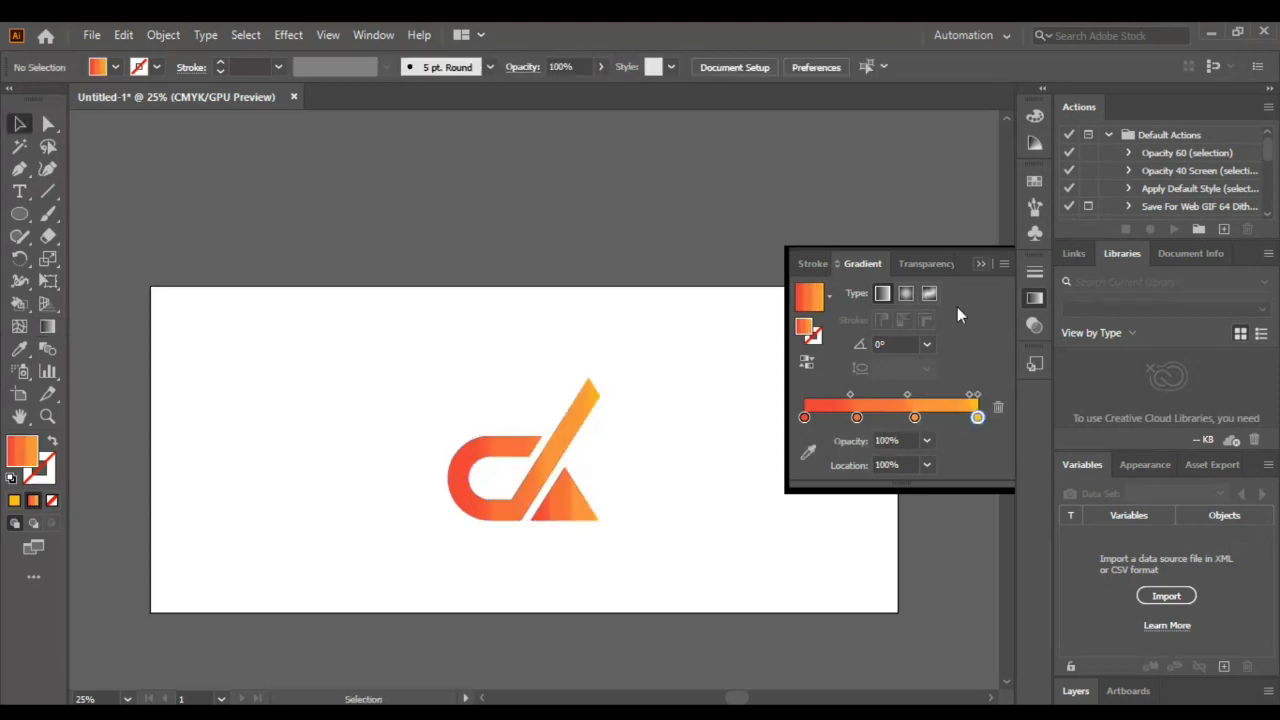
{"action": "left_click", "coordinate": [979, 256]}
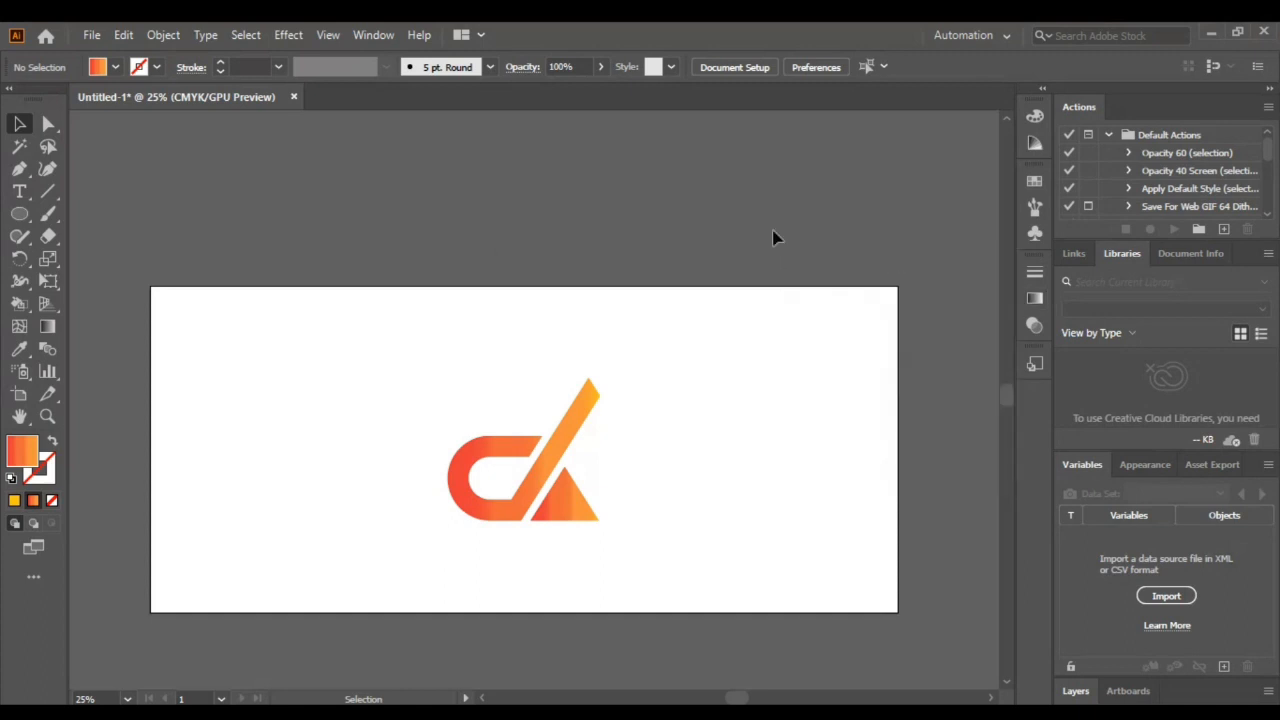